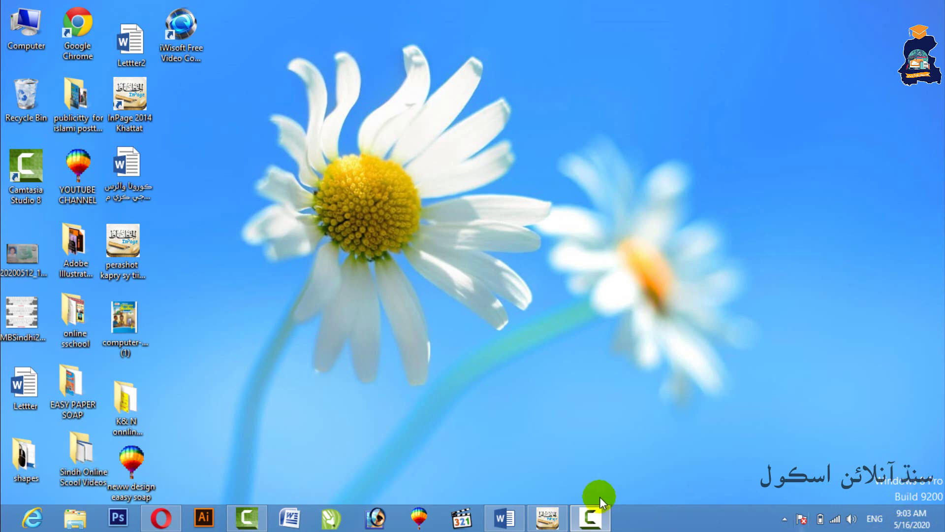
- Open the blank Word document and generate sample paragraphs with =rand()
{"action": "left_click", "coordinate": [509, 520]}
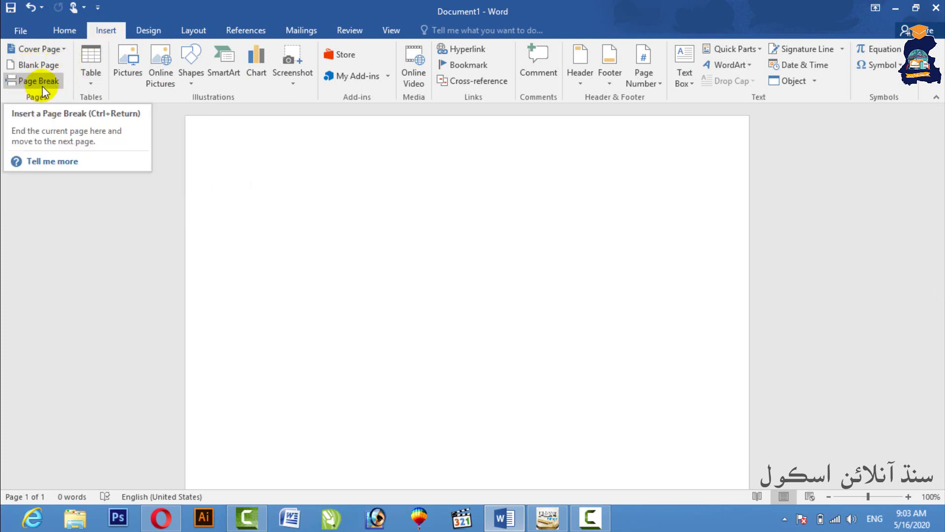
{"action": "left_click", "coordinate": [65, 30]}
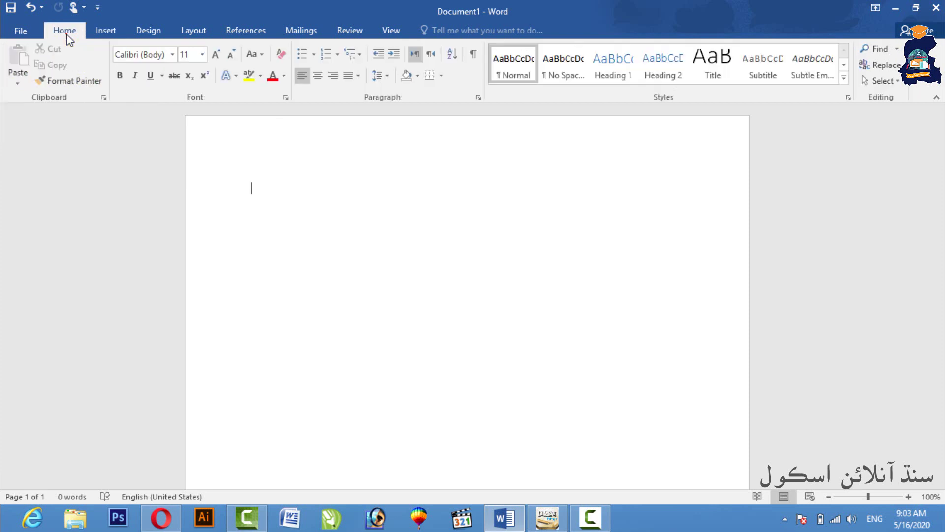
{"action": "left_click", "coordinate": [106, 34]}
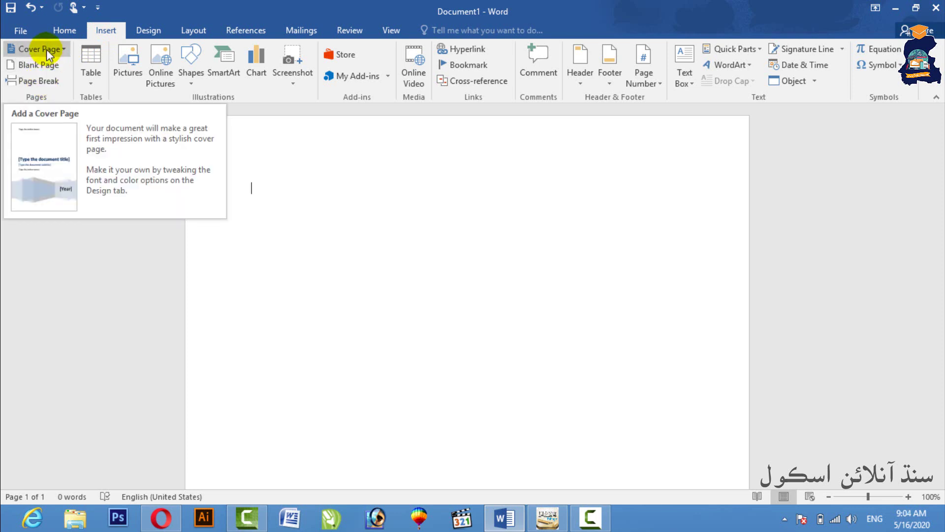
{"action": "left_click", "coordinate": [289, 186]}
{"action": "type", "text": "and"}
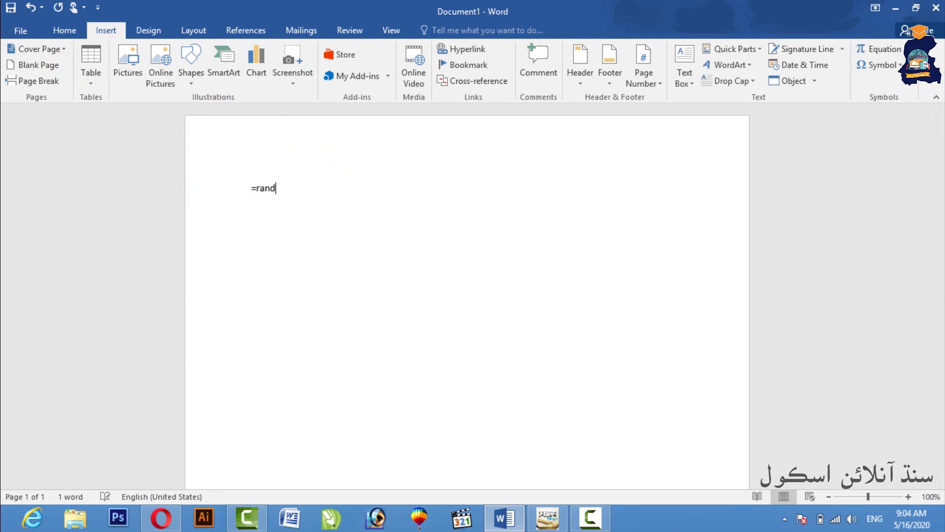
{"action": "type", "text": "()"}
{"action": "key", "text": "Return"}
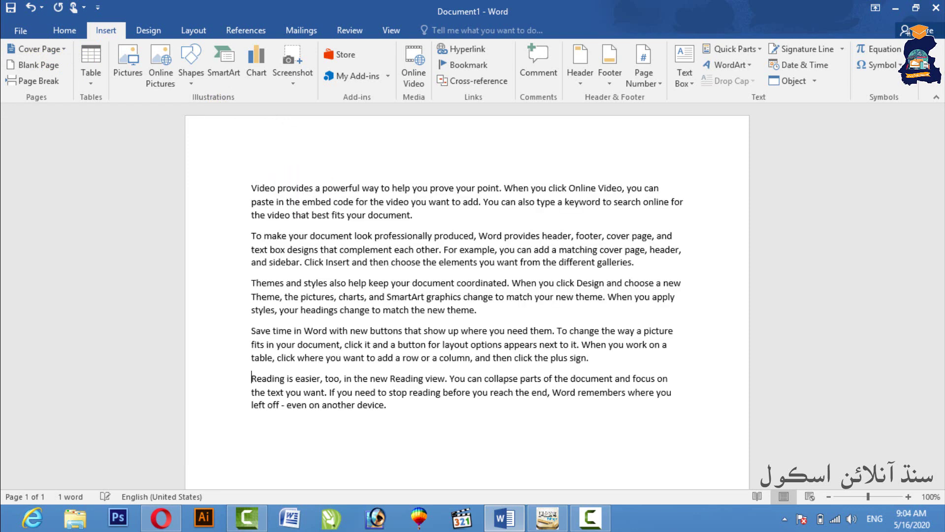
- Select all the sample text, enlarge its font two steps, and justify it
{"action": "key", "text": "ctrl+a"}
{"action": "key", "text": "ctrl+shift+period"}
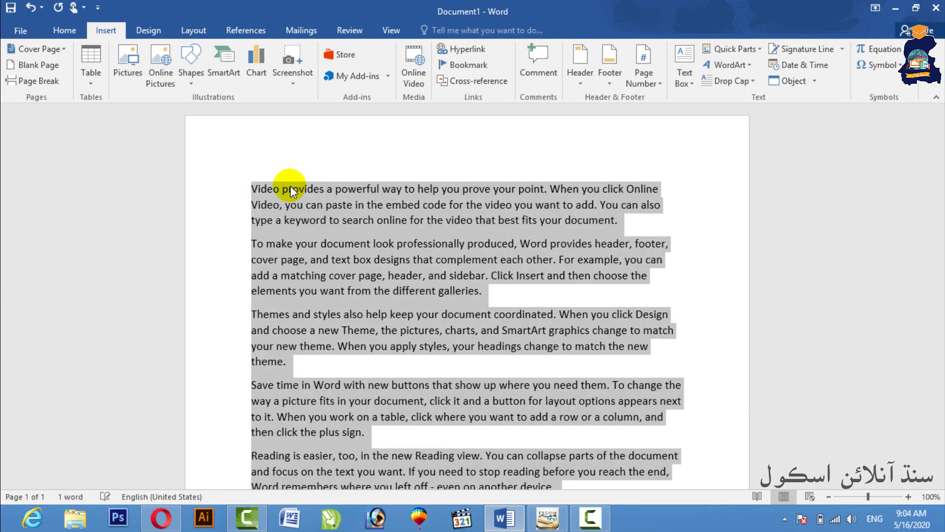
{"action": "key", "text": "ctrl+shift+period"}
{"action": "key", "text": "ctrl+shift+period"}
{"action": "key", "text": "ctrl+shift+period"}
{"action": "key", "text": "ctrl+shift+period"}
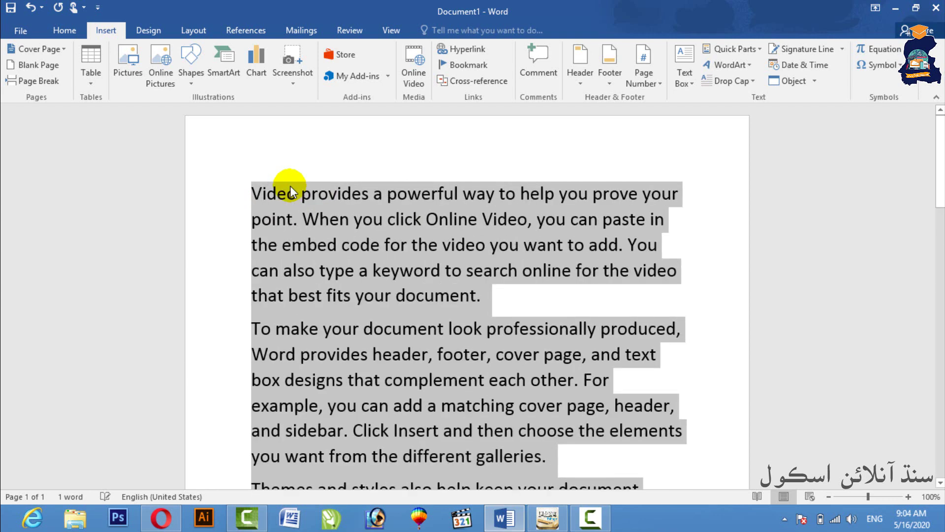
{"action": "key", "text": "ctrl+j"}
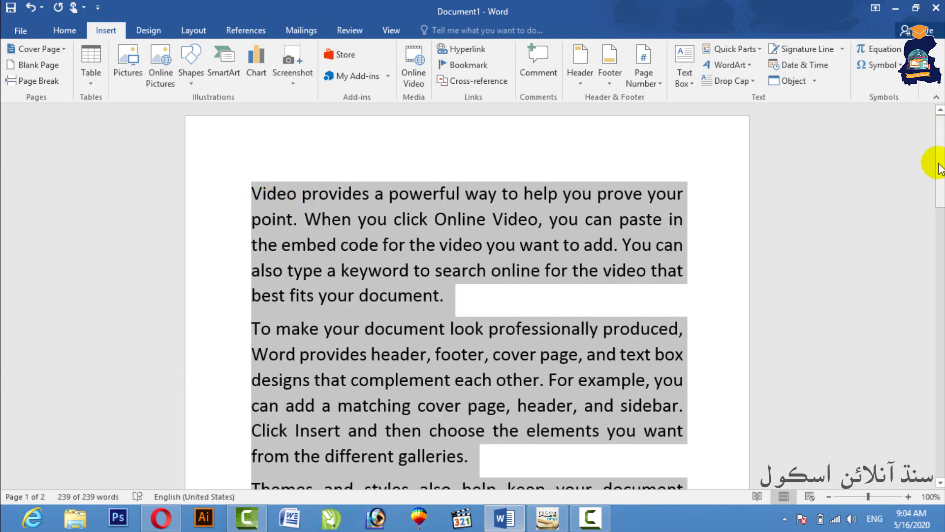
- Paste another copy of the sample text so the document reaches four pages
{"action": "left_click_drag", "start_coordinate": [940, 163], "coordinate": [940, 339]}
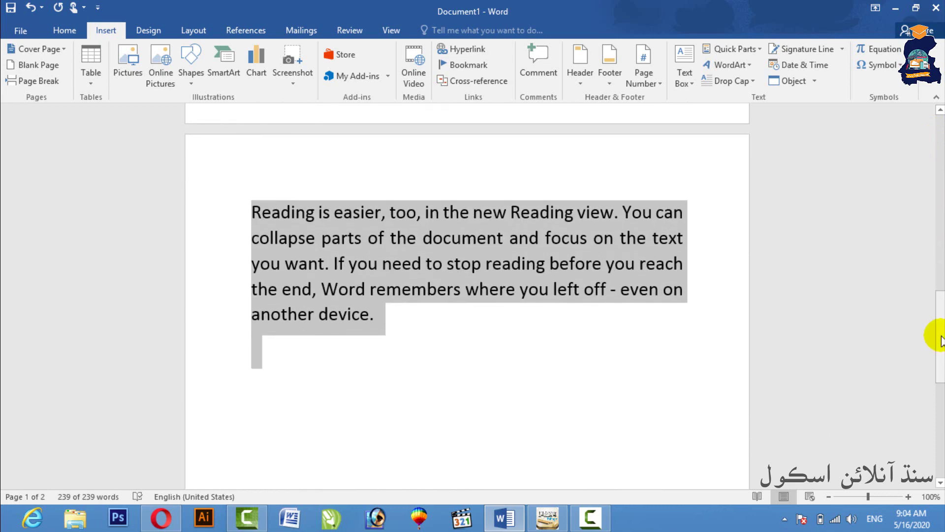
{"action": "key", "text": "ctrl+v"}
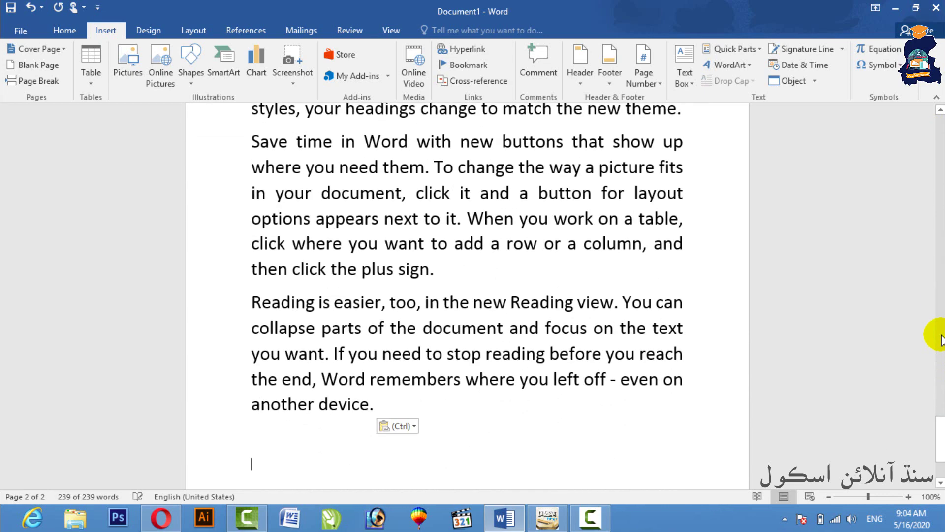
{"action": "mouse_move", "coordinate": [940, 337]}
{"action": "left_mouse_down"}
{"action": "mouse_move", "coordinate": [942, 430]}
{"action": "mouse_move", "coordinate": [941, 184]}
{"action": "left_mouse_up"}
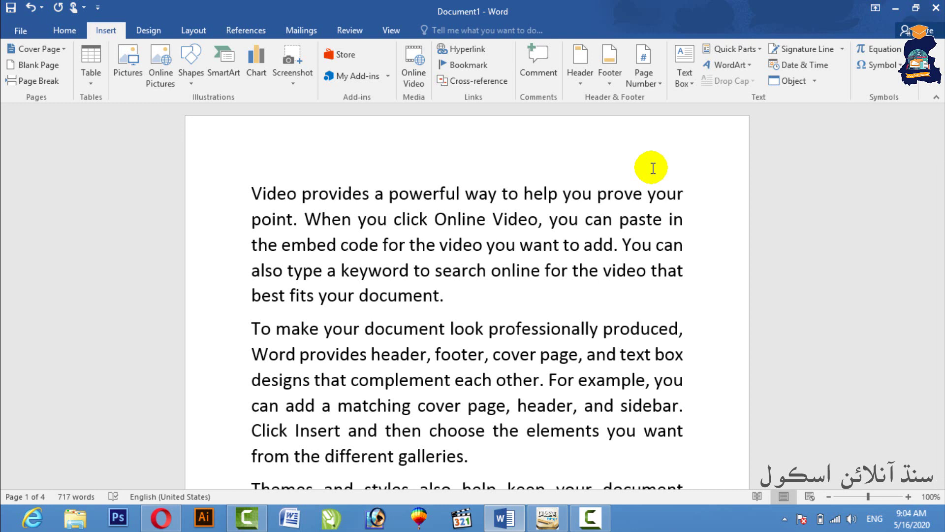
{"action": "left_click", "coordinate": [543, 217]}
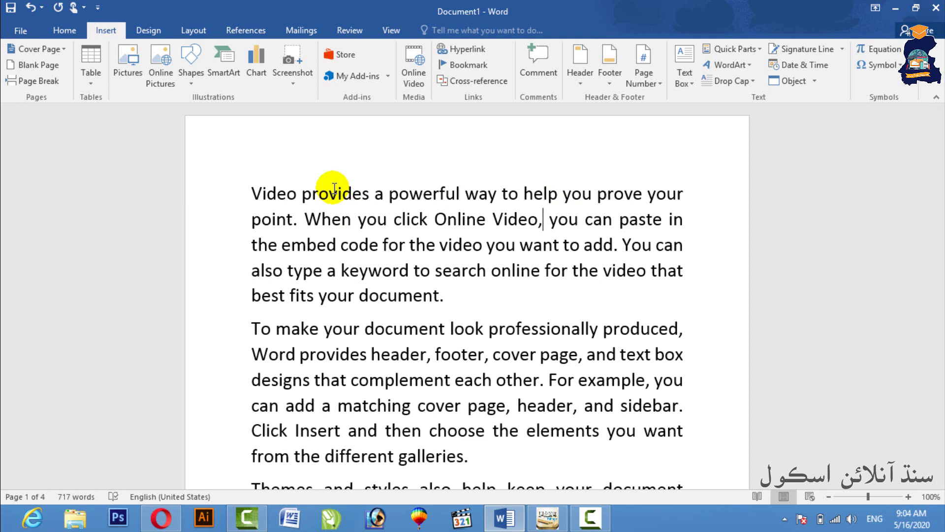
- View the desktop's computer-book-500x500 (1) image in Windows Photo Viewer, then return to Document1
{"action": "left_click", "coordinate": [896, 10]}
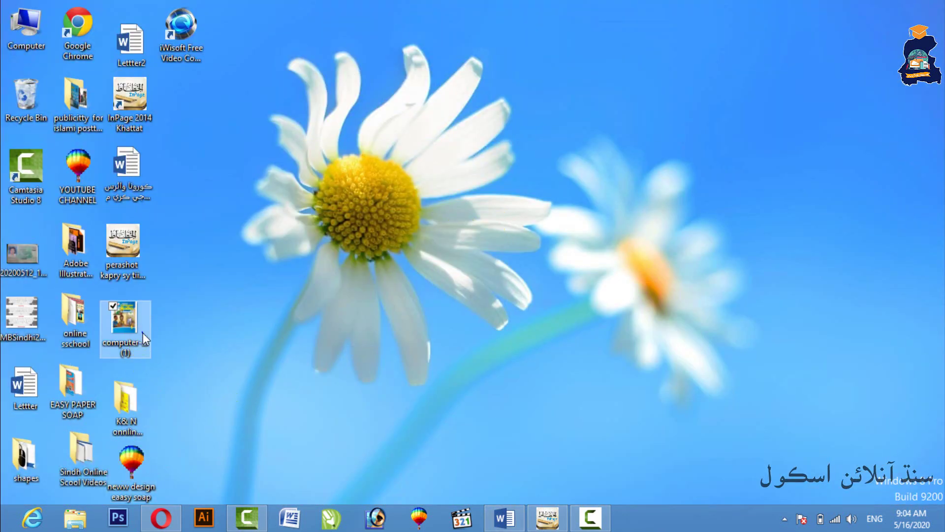
{"action": "right_click", "coordinate": [143, 332]}
{"action": "left_click", "coordinate": [87, 172]}
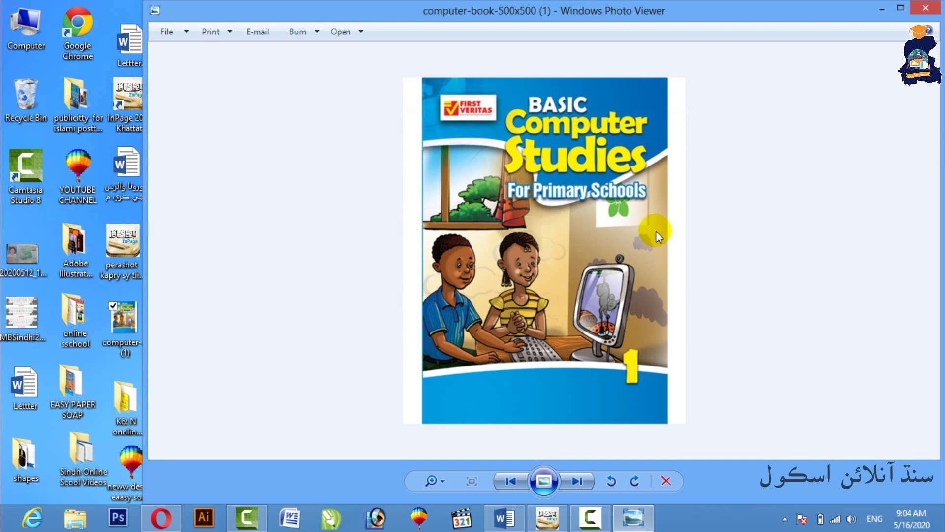
{"action": "left_click", "coordinate": [539, 216]}
{"action": "left_click", "coordinate": [505, 517]}
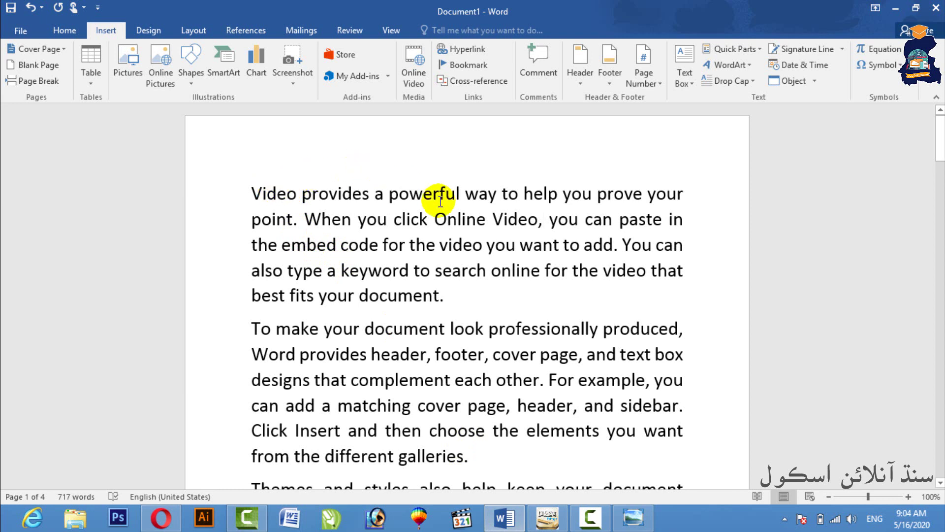
- With the cursor at the document start, insert the Whisp design from the Cover Page gallery
{"action": "left_click", "coordinate": [263, 194]}
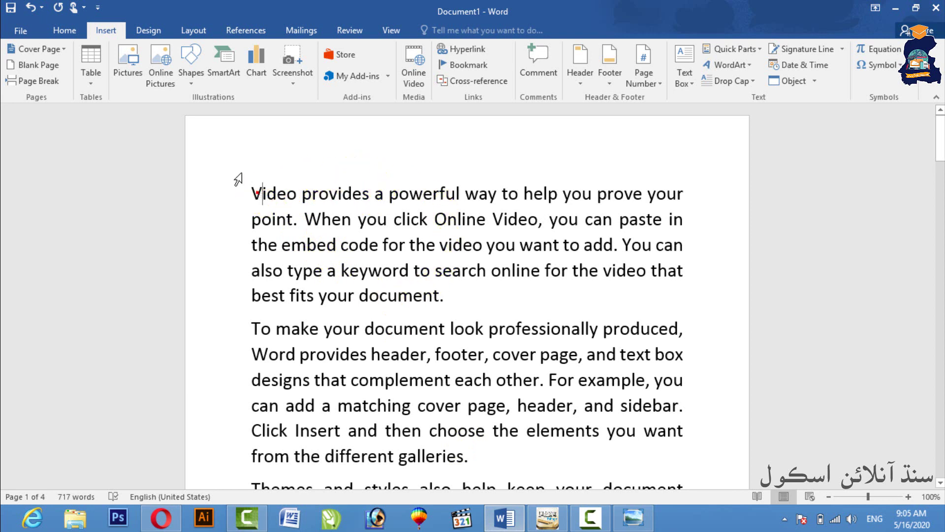
{"action": "left_click", "coordinate": [65, 49]}
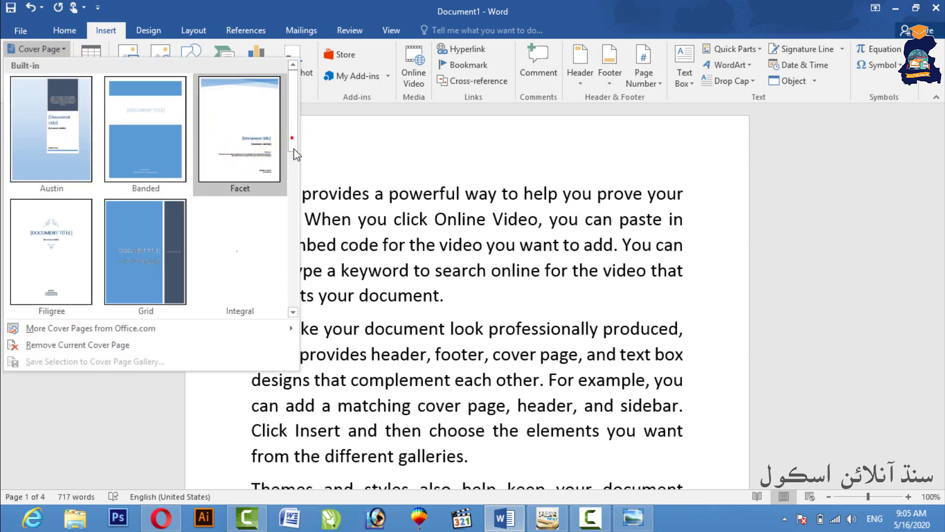
{"action": "scroll", "coordinate": [295, 160], "scroll_direction": "down", "scroll_amount": 1}
{"action": "mouse_move", "coordinate": [294, 160]}
{"action": "left_mouse_down"}
{"action": "mouse_move", "coordinate": [308, 309]}
{"action": "mouse_move", "coordinate": [305, 189]}
{"action": "left_mouse_up"}
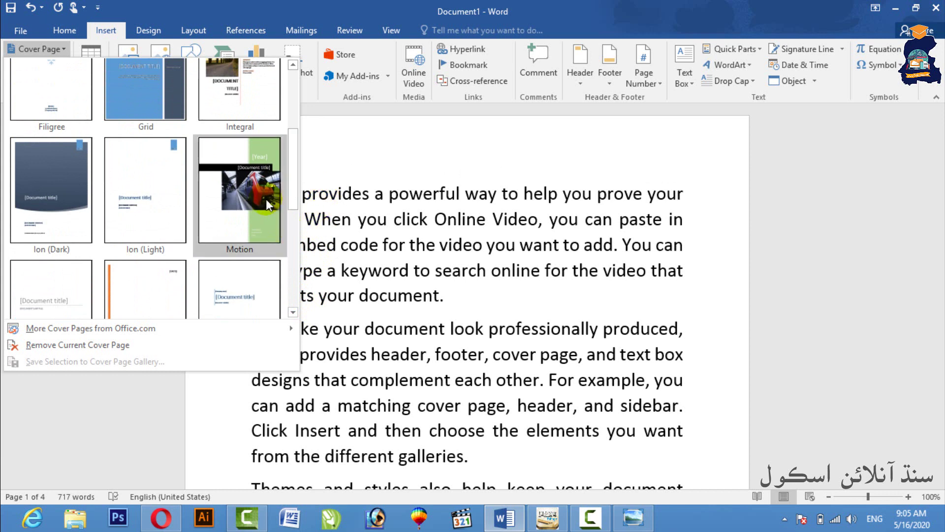
{"action": "left_click_drag", "start_coordinate": [294, 147], "coordinate": [312, 114]}
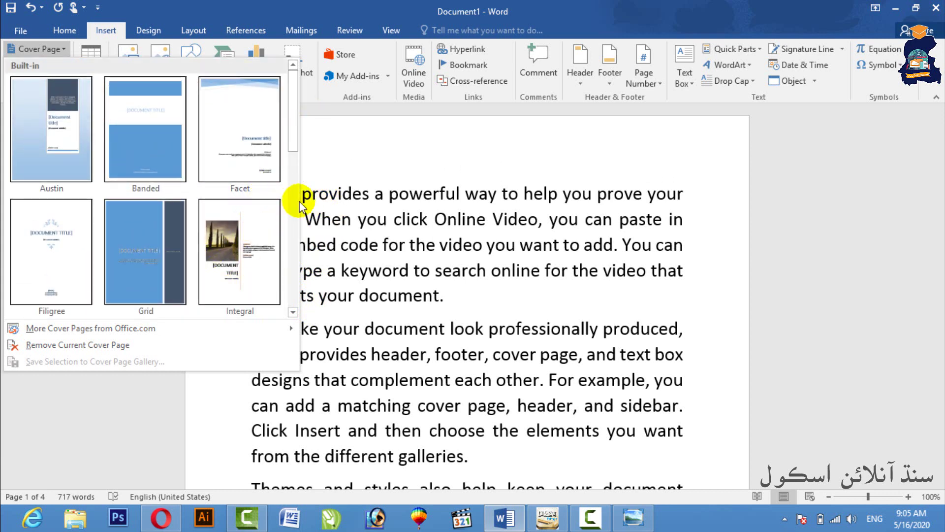
{"action": "left_click_drag", "start_coordinate": [300, 140], "coordinate": [308, 295]}
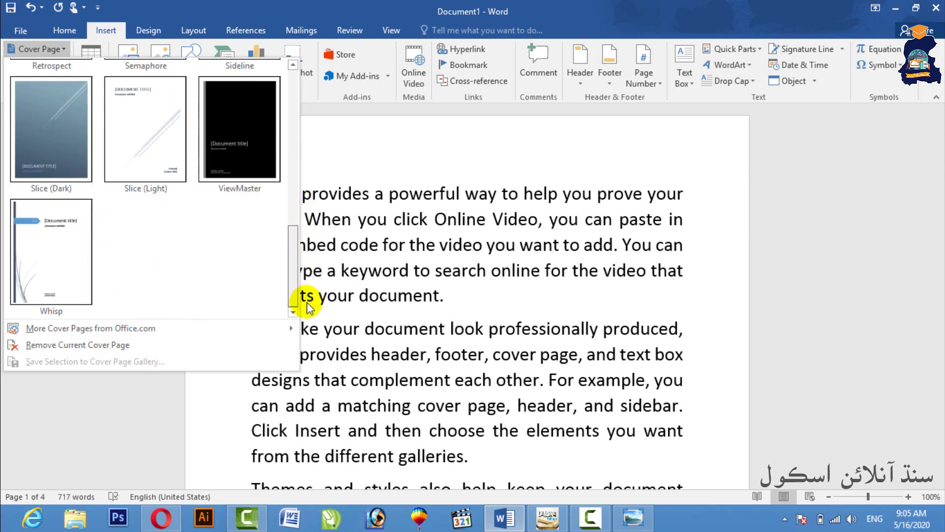
{"action": "left_click", "coordinate": [67, 242]}
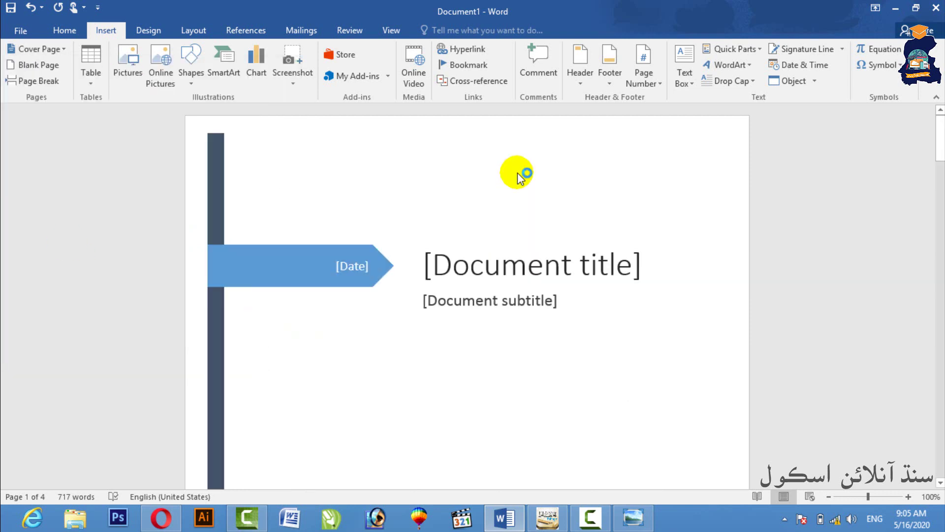
- Enter 'Computer Notes' as the cover title and 'For Middle Class Students' as the subtitle
{"action": "left_click", "coordinate": [941, 143]}
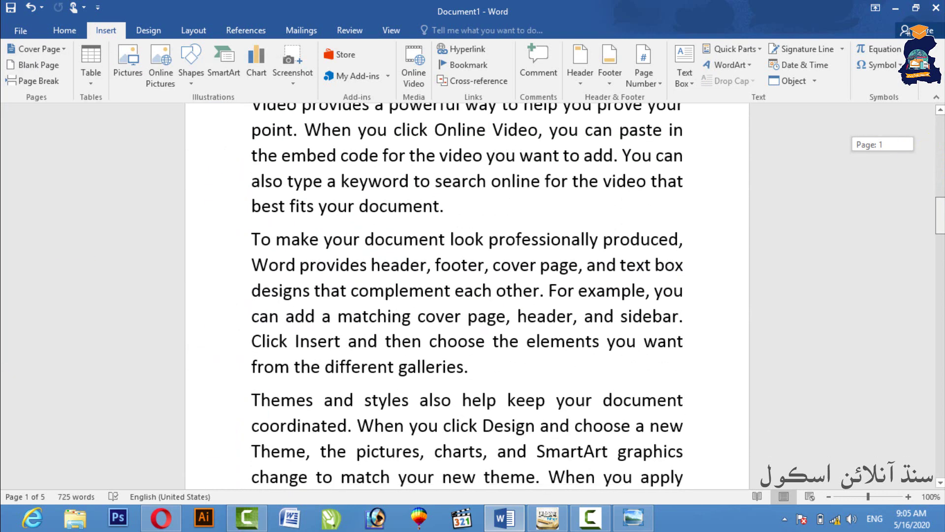
{"action": "left_click_drag", "start_coordinate": [940, 173], "coordinate": [940, 134]}
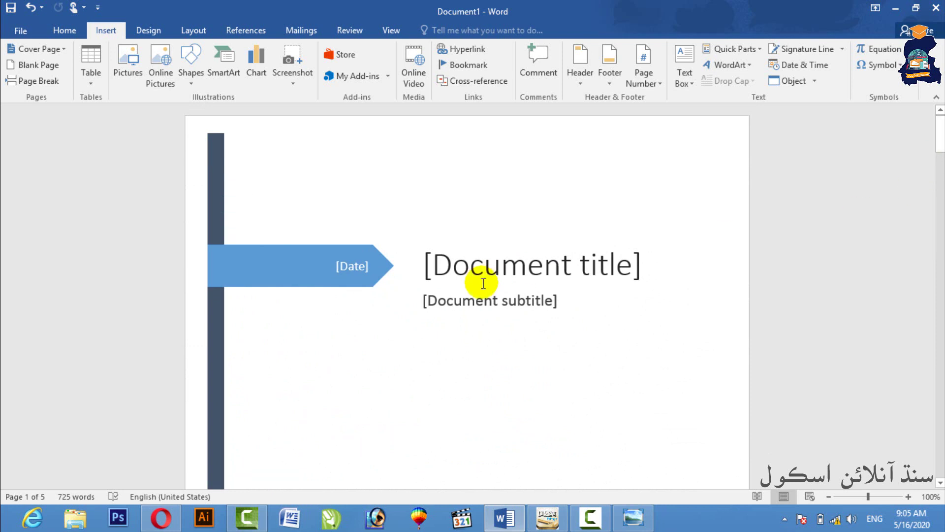
{"action": "left_click", "coordinate": [355, 266]}
{"action": "left_click", "coordinate": [355, 266]}
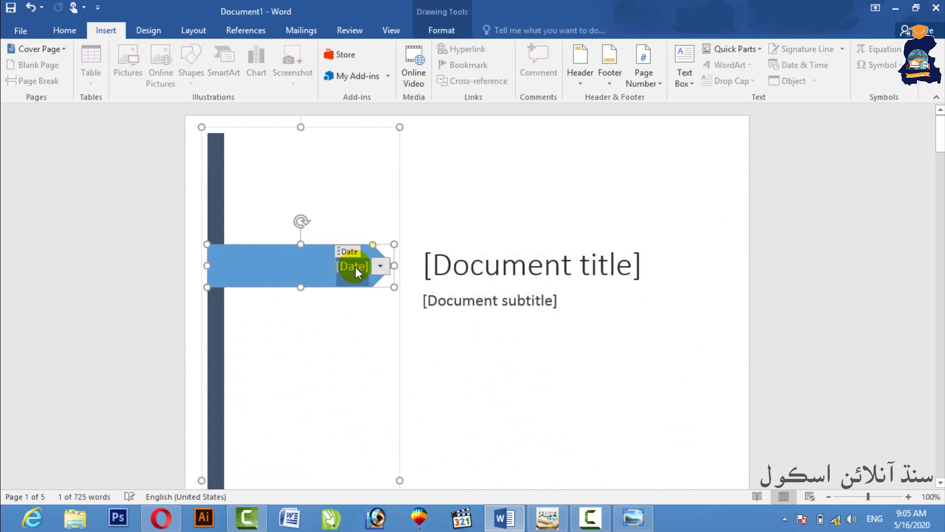
{"action": "left_click", "coordinate": [444, 261]}
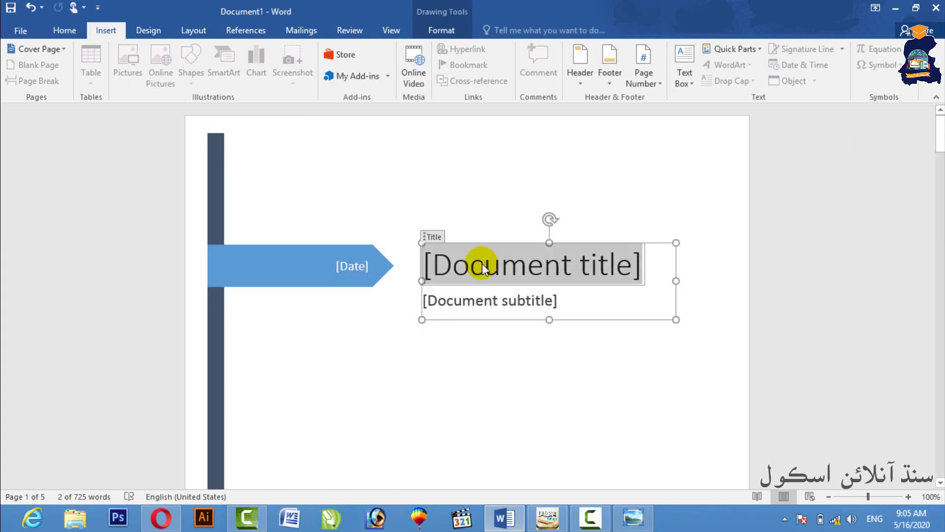
{"action": "type", "text": "Computer"}
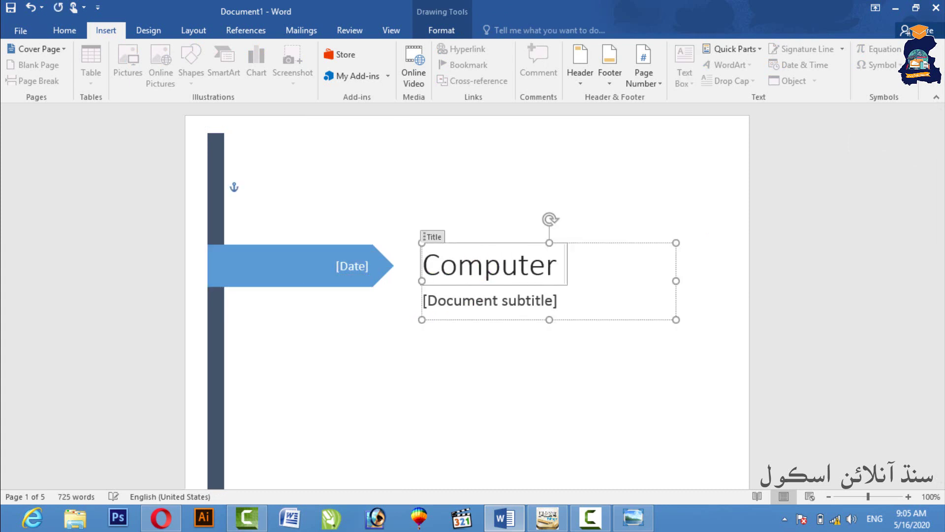
{"action": "type", "text": " Notes"}
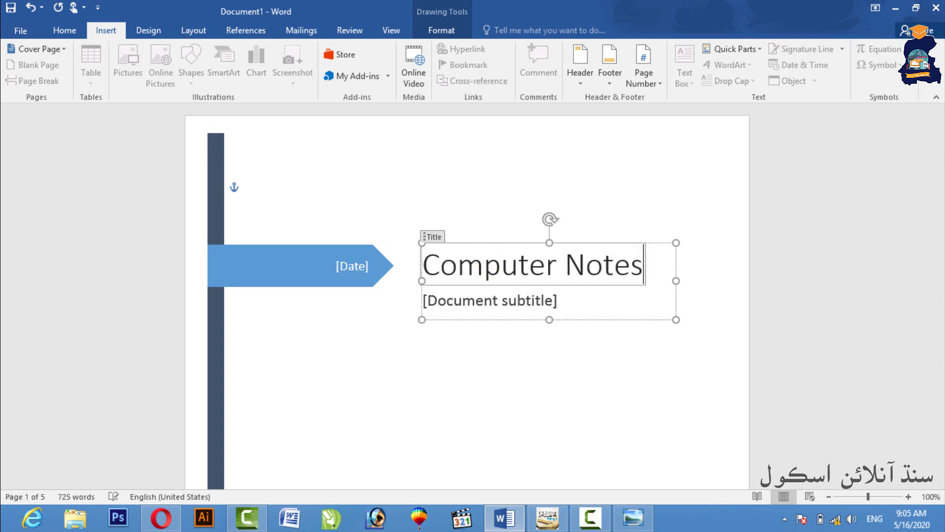
{"action": "left_click", "coordinate": [434, 301]}
{"action": "type", "text": "For"}
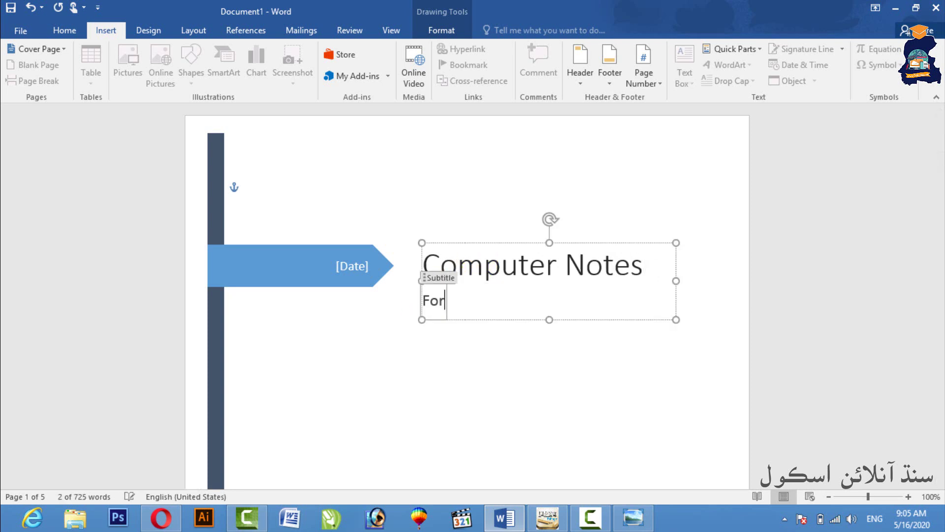
{"action": "type", "text": " Middle"}
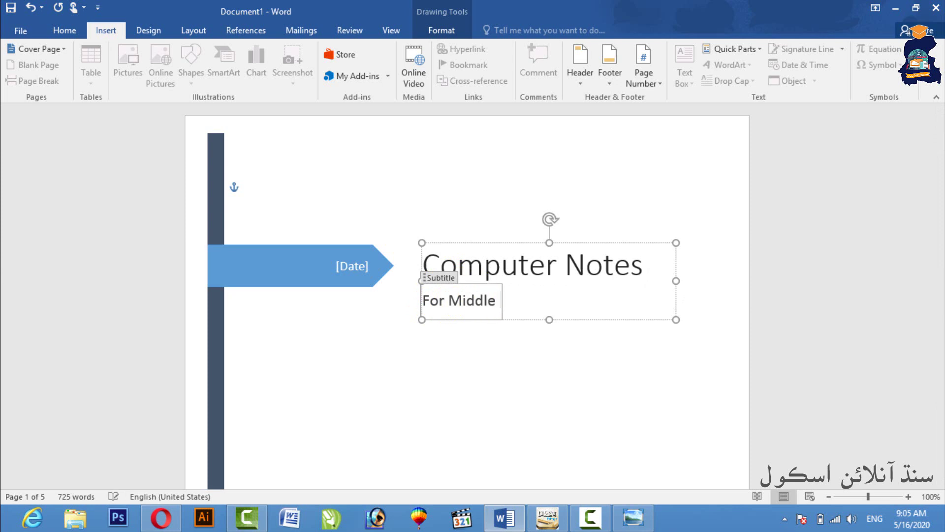
{"action": "type", "text": " Class St"}
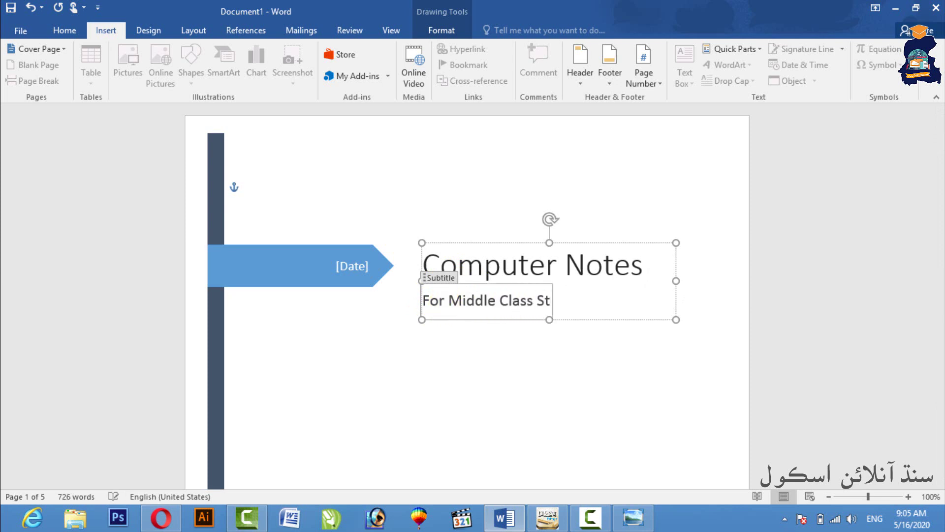
{"action": "type", "text": "udents"}
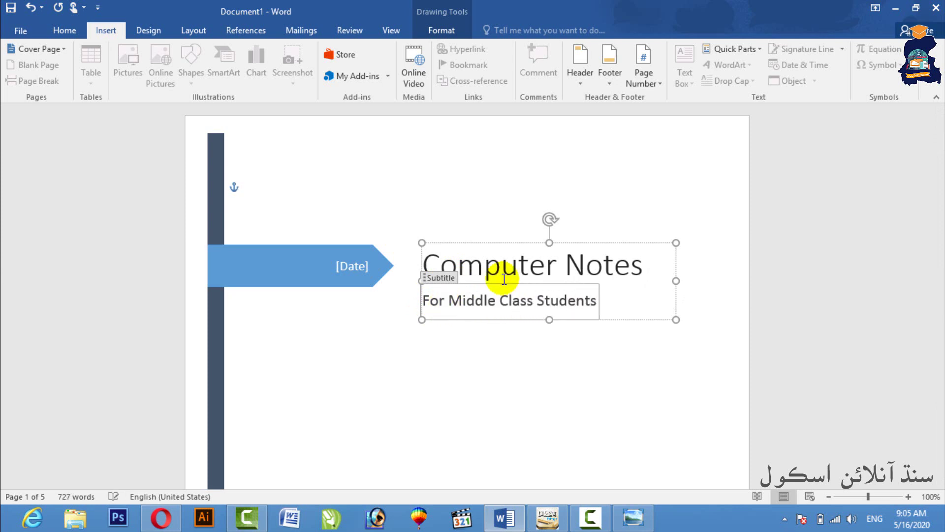
- Fill the cover's company name placeholder with 'BY SINDH ONLINE SCHOOL.COM'
{"action": "left_click_drag", "start_coordinate": [940, 130], "coordinate": [940, 182]}
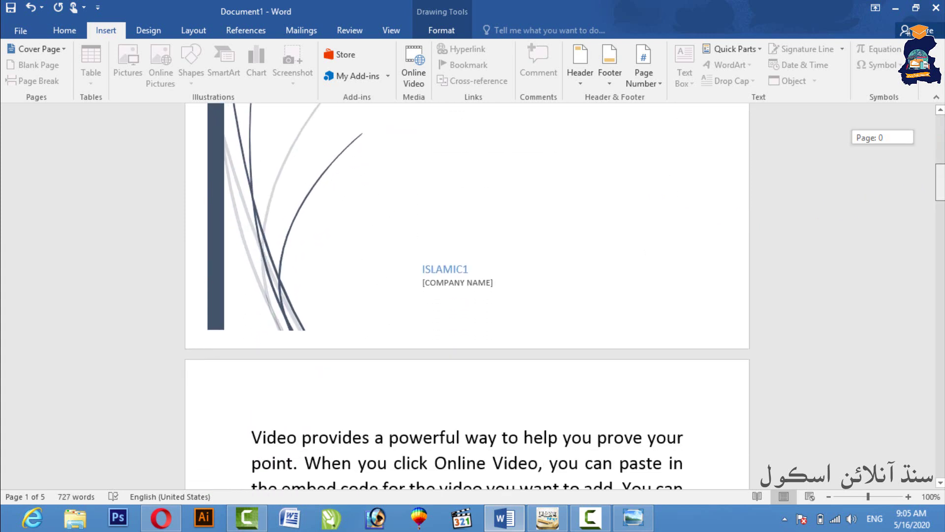
{"action": "left_click", "coordinate": [440, 276]}
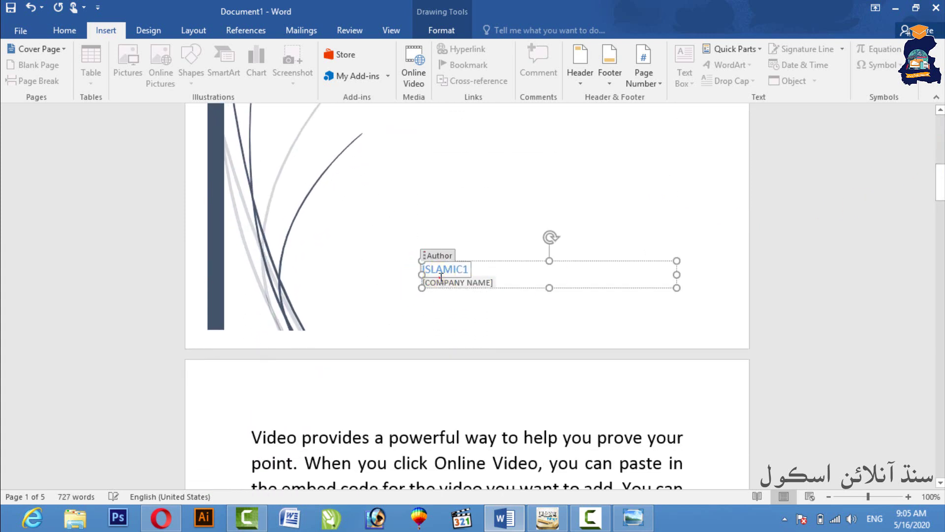
{"action": "left_click", "coordinate": [485, 280]}
{"action": "left_click", "coordinate": [520, 271]}
{"action": "left_click", "coordinate": [486, 283]}
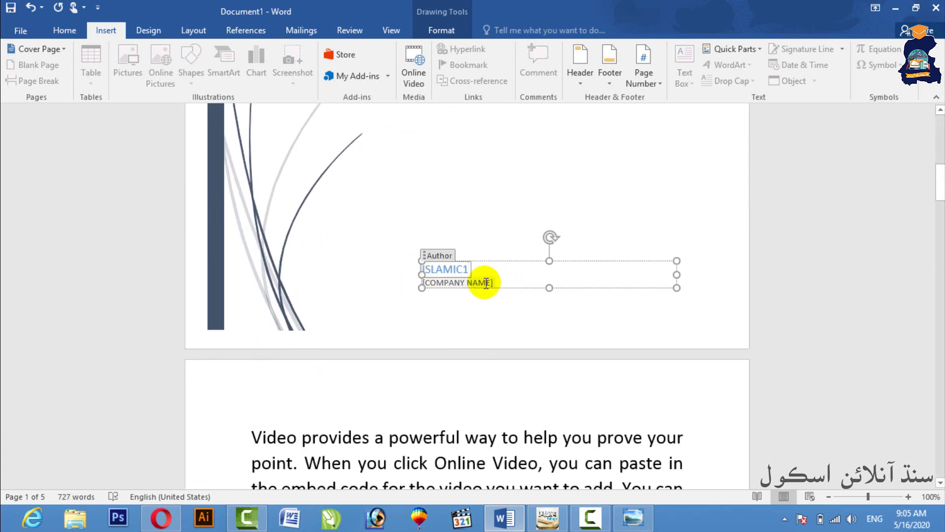
{"action": "left_click_drag", "start_coordinate": [486, 283], "coordinate": [479, 287]}
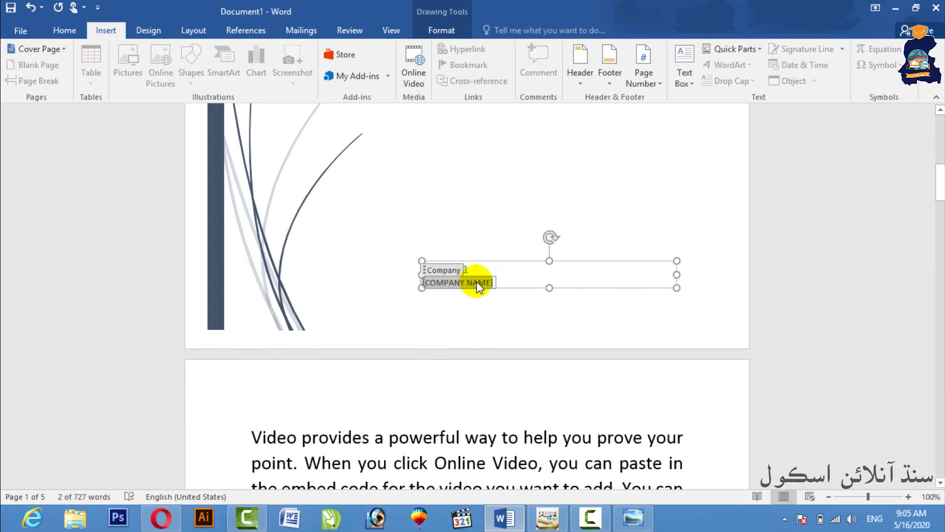
{"action": "type", "text": "BY "}
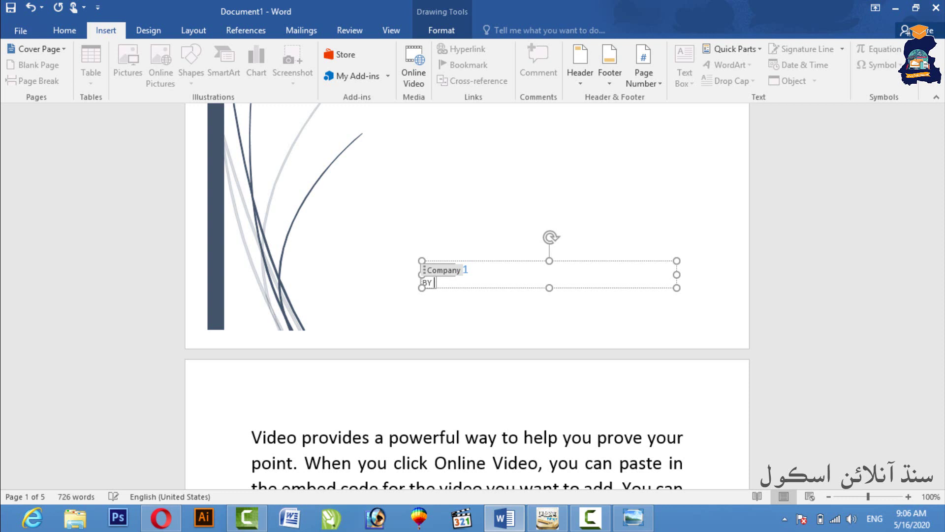
{"action": "type", "text": "SINDH"}
{"action": "type", "text": " ONLINE SCHOOL.COM"}
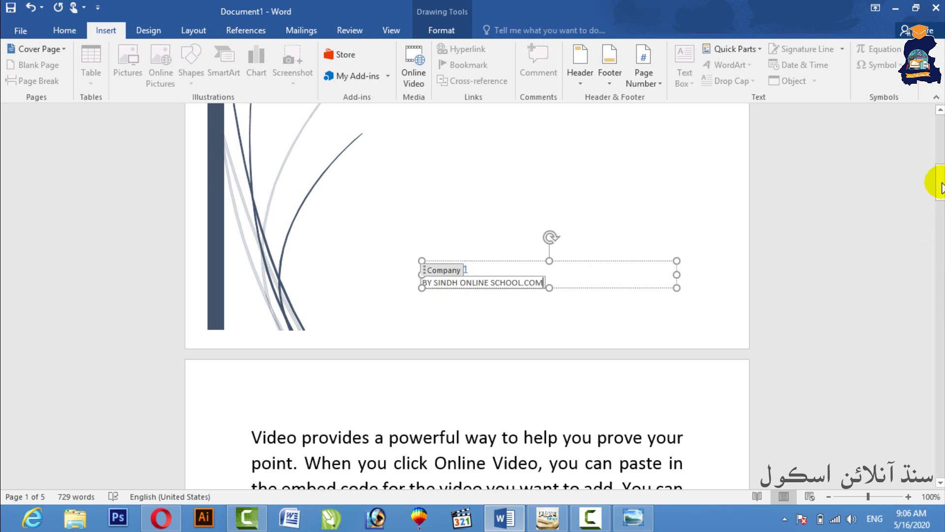
- Type a person's name into the date placeholder, then undo the recent cover edits twice
{"action": "left_click_drag", "start_coordinate": [938, 182], "coordinate": [938, 140]}
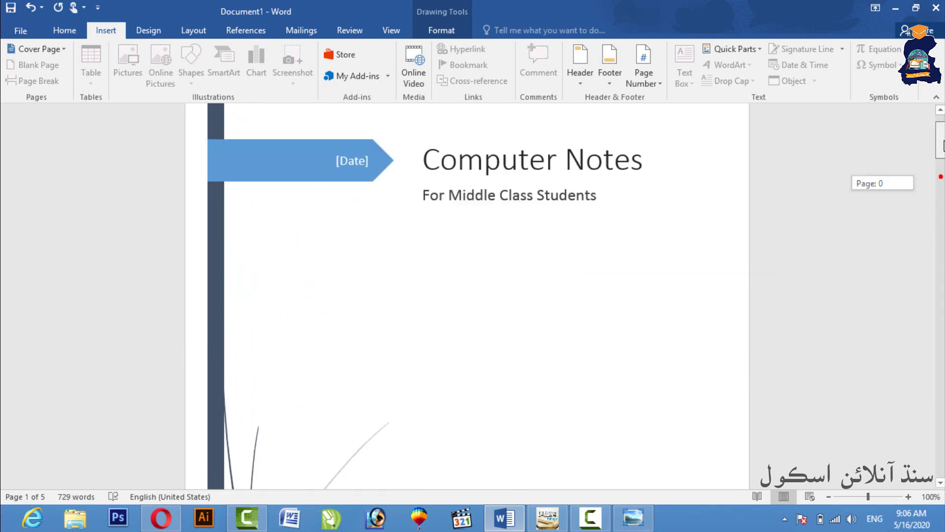
{"action": "left_click", "coordinate": [346, 200]}
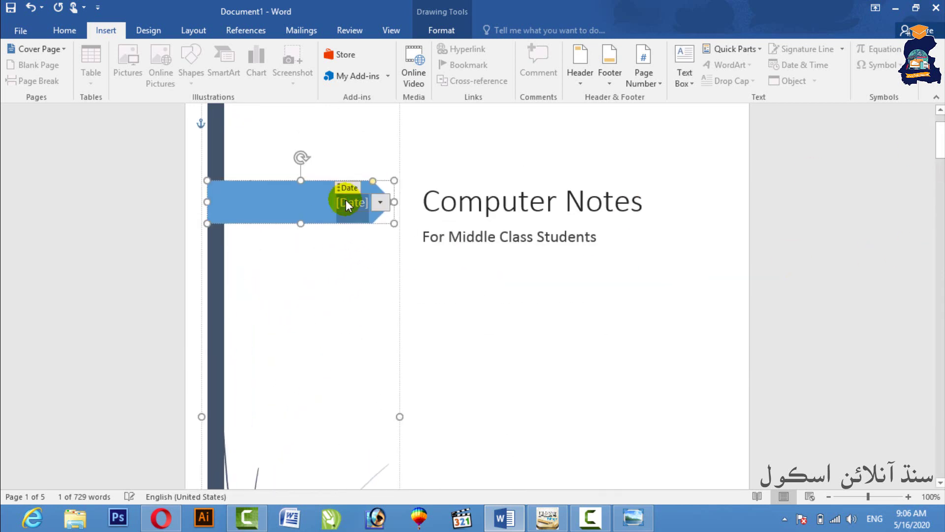
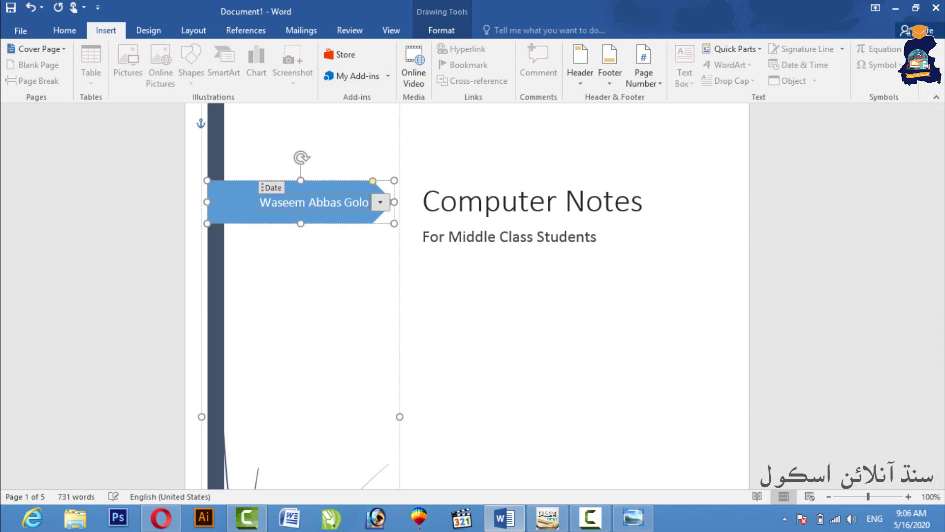
{"action": "left_click_drag", "start_coordinate": [940, 158], "coordinate": [941, 128]}
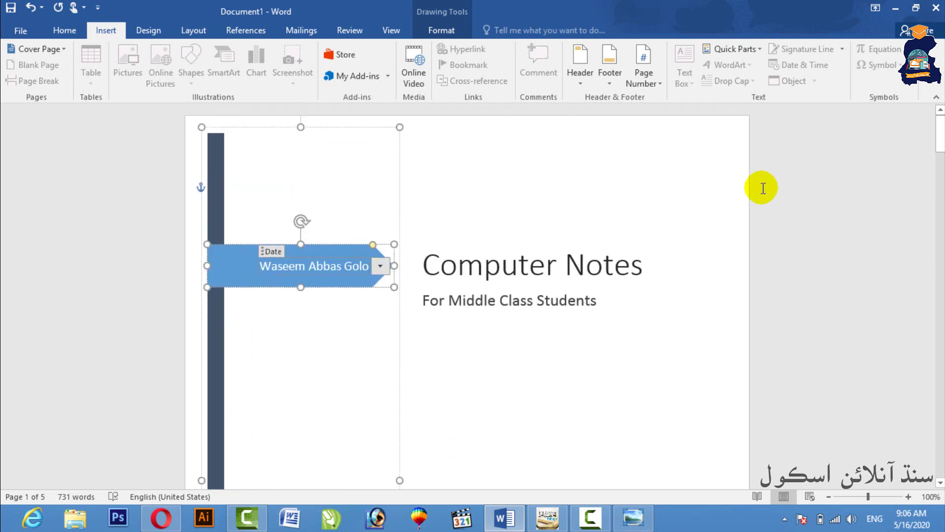
{"action": "key", "text": "ctrl+z"}
{"action": "key", "text": "ctrl+z"}
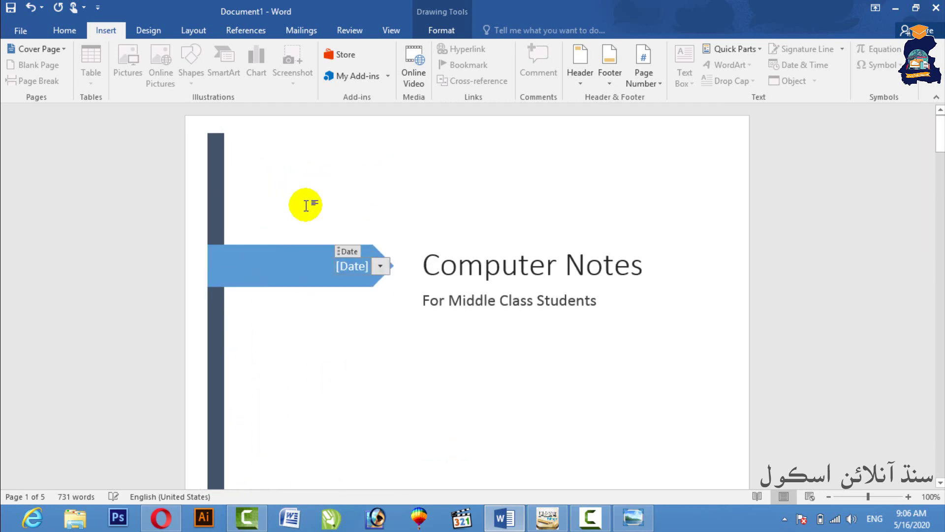
{"action": "key", "text": "ctrl+z"}
{"action": "key", "text": "ctrl+z"}
- Undo once more, insert the Motion cover page, and select its train photo
{"action": "key", "text": "ctrl+z"}
{"action": "key", "text": "ctrl+z"}
{"action": "key", "text": "ctrl+z"}
{"action": "key", "text": "ctrl+z"}
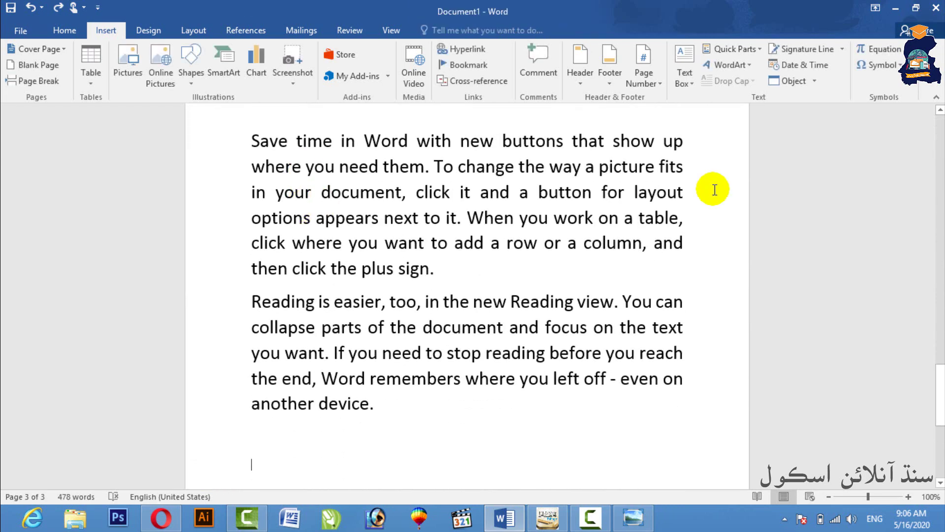
{"action": "key", "text": "ctrl+z"}
{"action": "key", "text": "ctrl+z"}
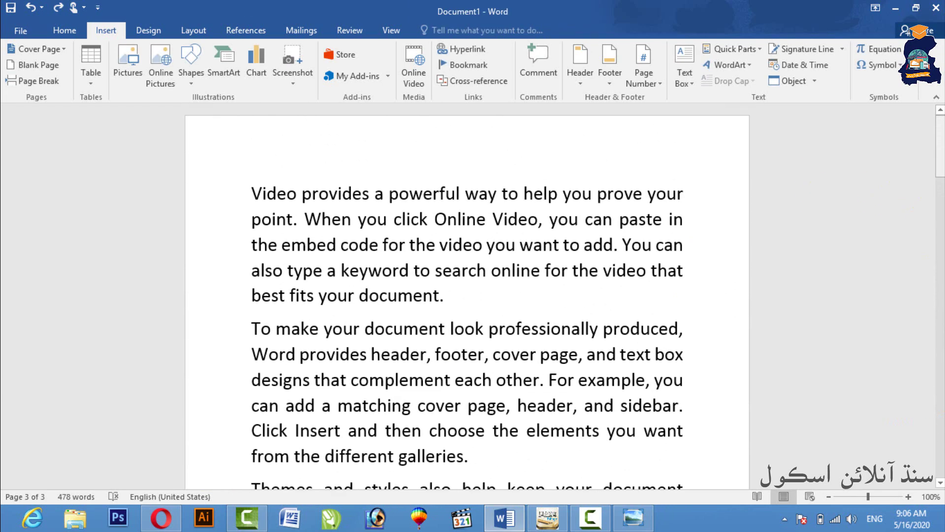
{"action": "left_click", "coordinate": [53, 50]}
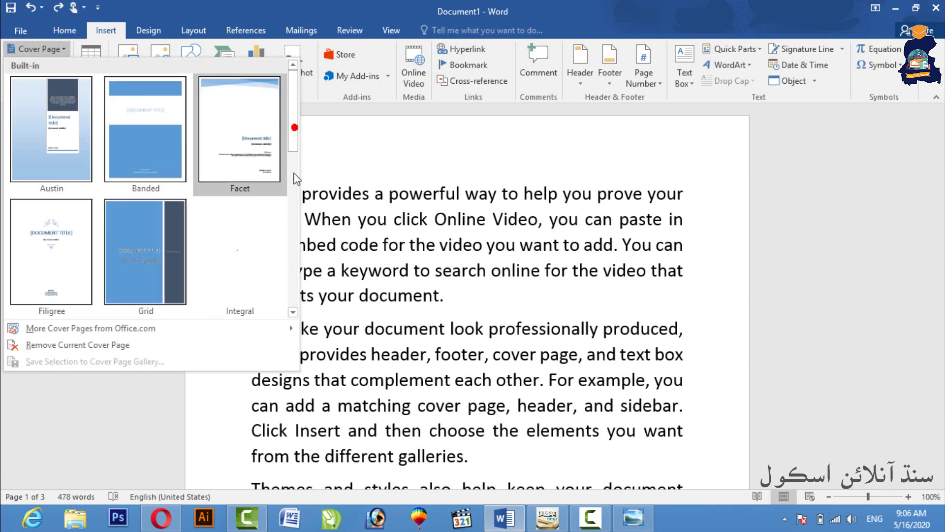
{"action": "scroll", "coordinate": [295, 178], "scroll_direction": "down", "scroll_amount": 3}
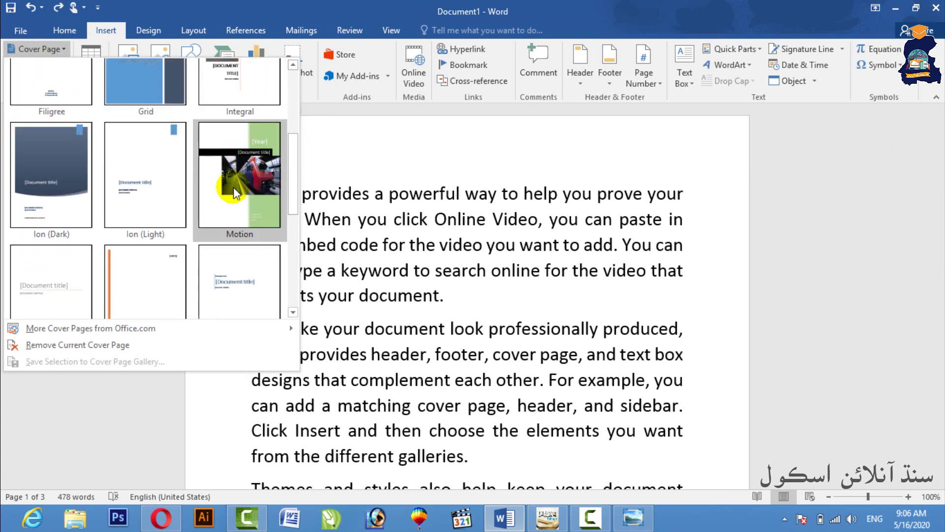
{"action": "left_click", "coordinate": [246, 187]}
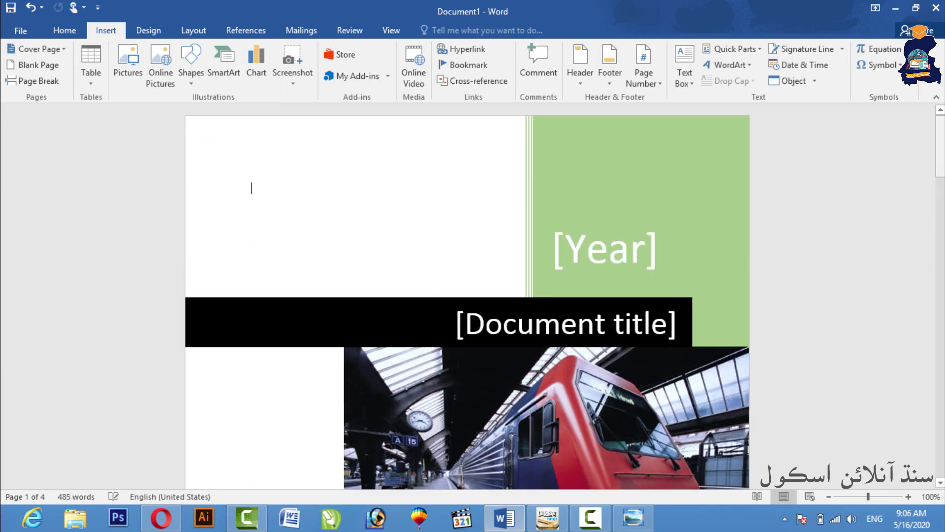
{"action": "left_click_drag", "start_coordinate": [940, 143], "coordinate": [940, 157]}
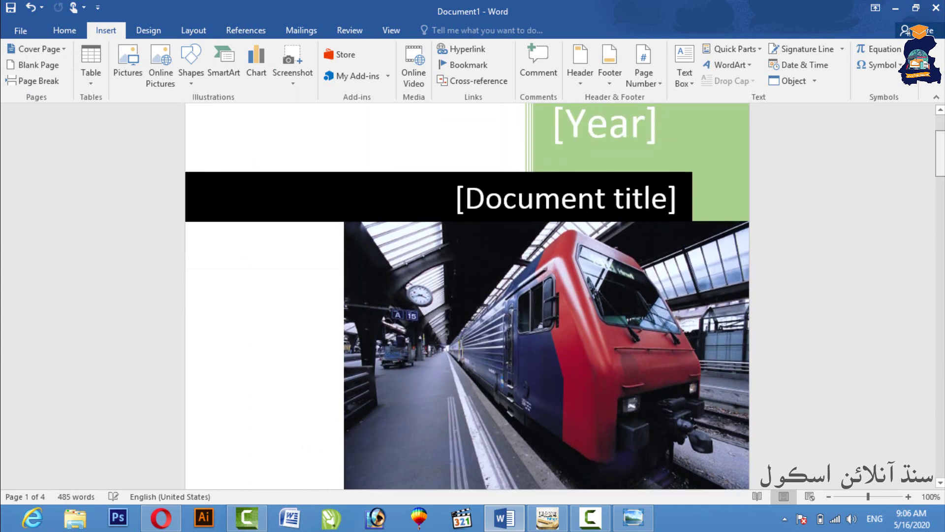
{"action": "left_click", "coordinate": [521, 336]}
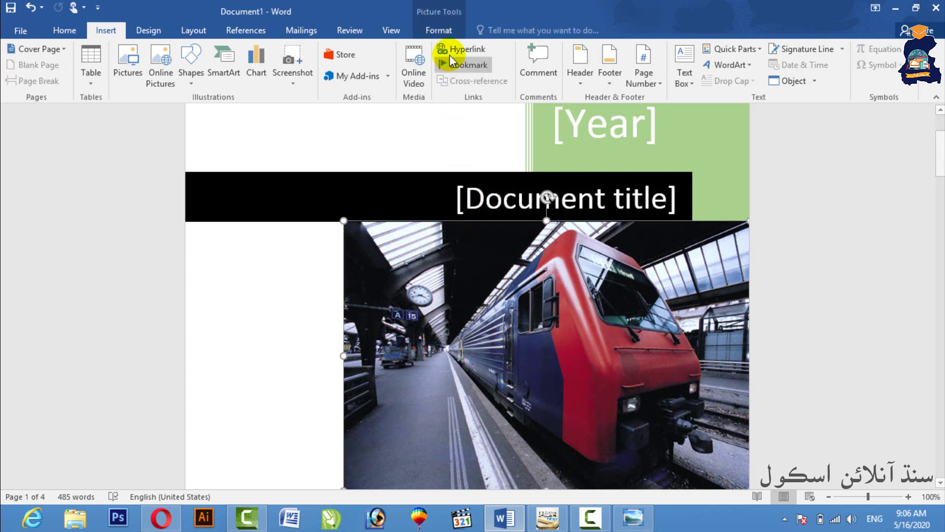
{"action": "left_click", "coordinate": [374, 130]}
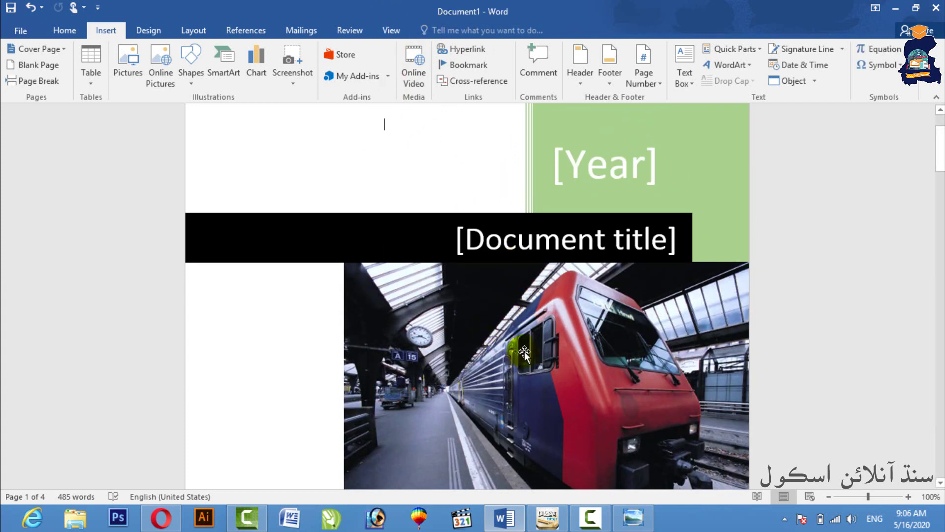
{"action": "left_click", "coordinate": [523, 354]}
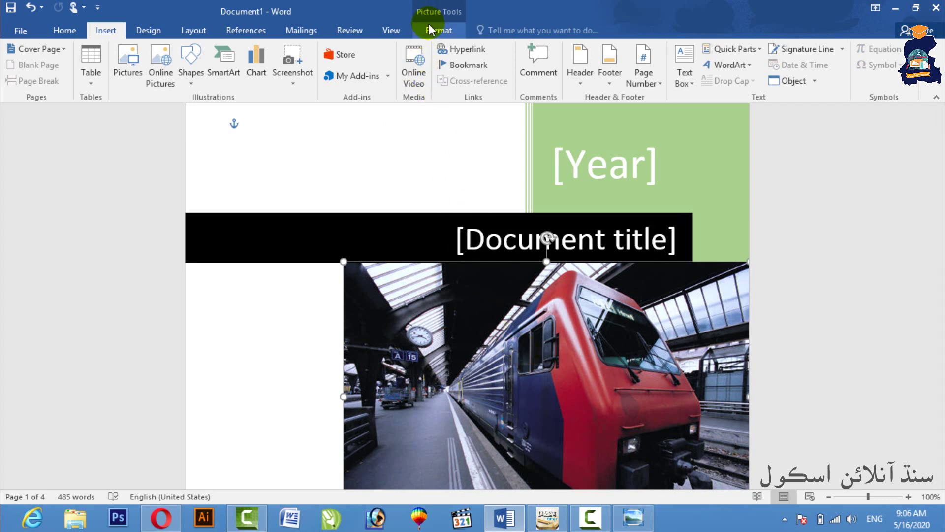
- Insert the computer-book-500x500 (1) picture from the Desktop, then select the train photo
{"action": "left_click", "coordinate": [133, 61]}
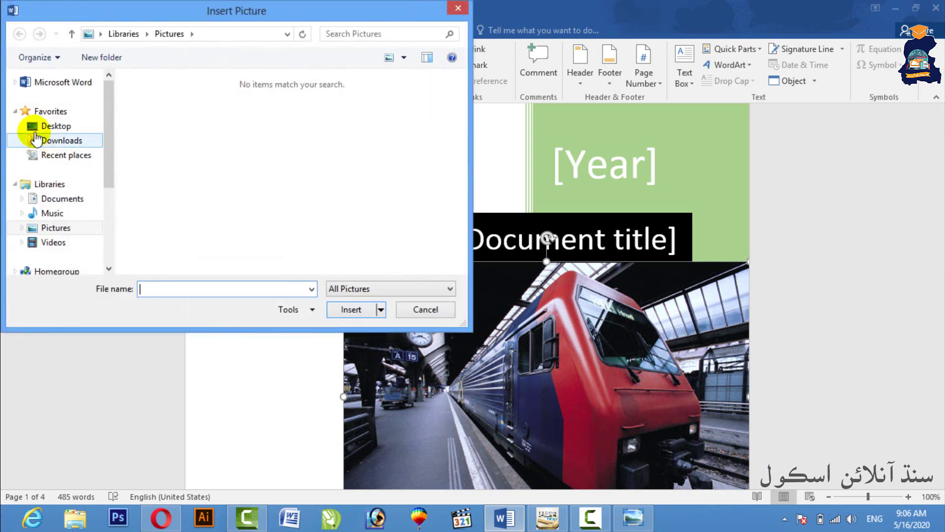
{"action": "left_click", "coordinate": [55, 126]}
{"action": "left_click_drag", "start_coordinate": [460, 124], "coordinate": [448, 249]}
{"action": "left_click", "coordinate": [205, 224]}
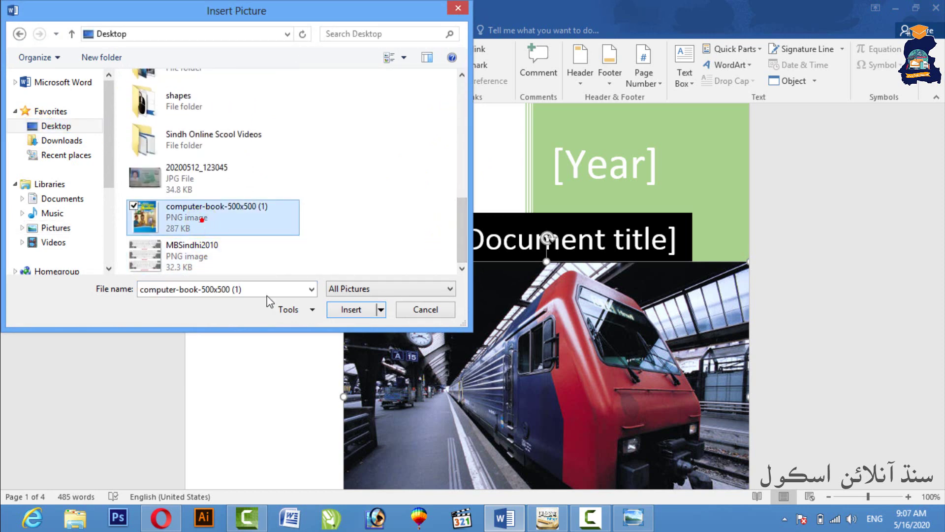
{"action": "left_click", "coordinate": [350, 310]}
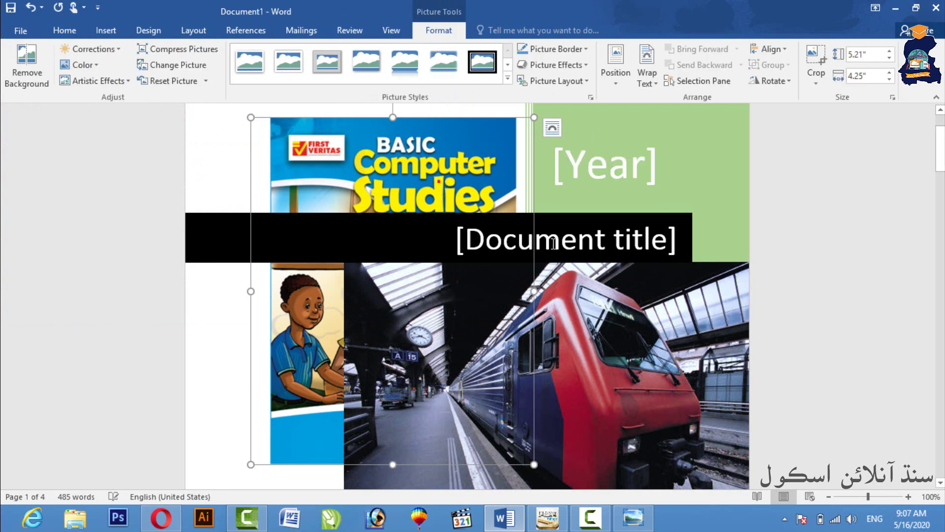
{"action": "left_click", "coordinate": [530, 379]}
{"action": "scroll", "coordinate": [529, 379], "scroll_direction": "down", "scroll_amount": 2}
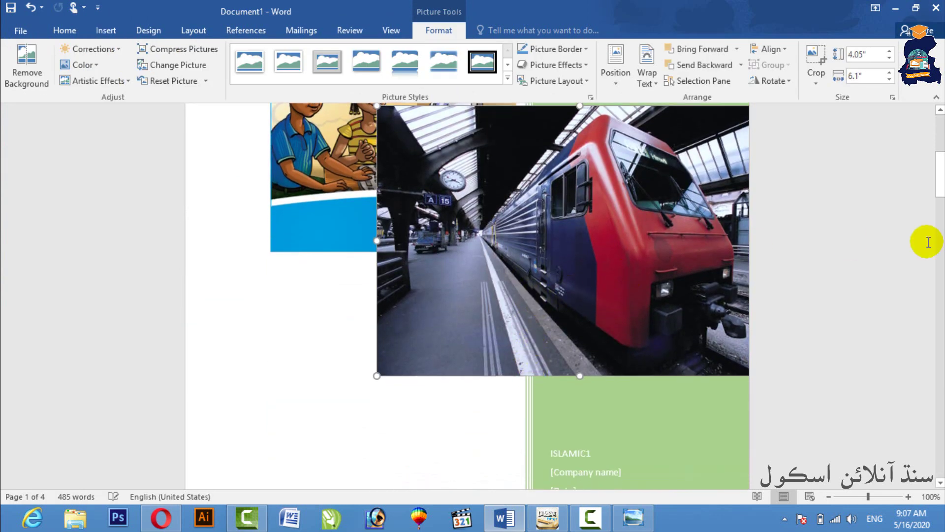
{"action": "scroll", "coordinate": [441, 328], "scroll_direction": "up", "scroll_amount": 5}
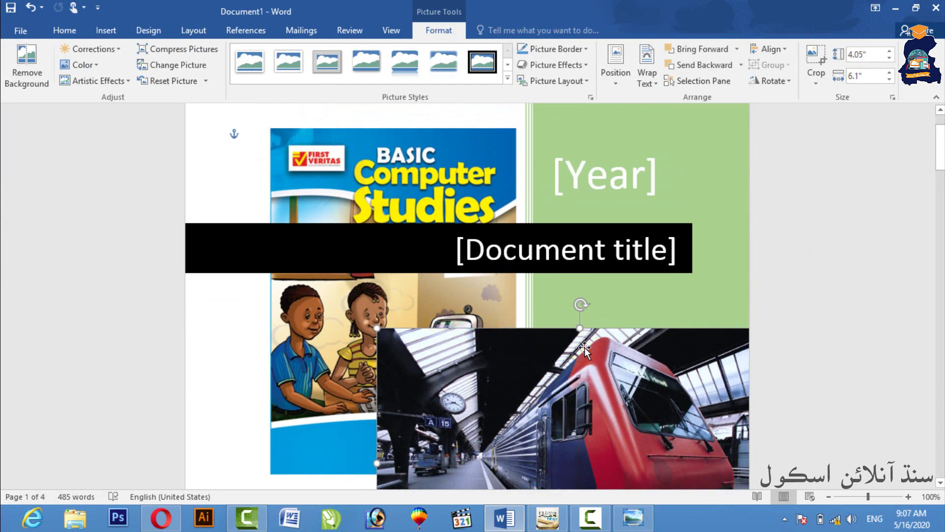
- Cut the train photo off the Motion cover page
{"action": "right_click", "coordinate": [584, 348]}
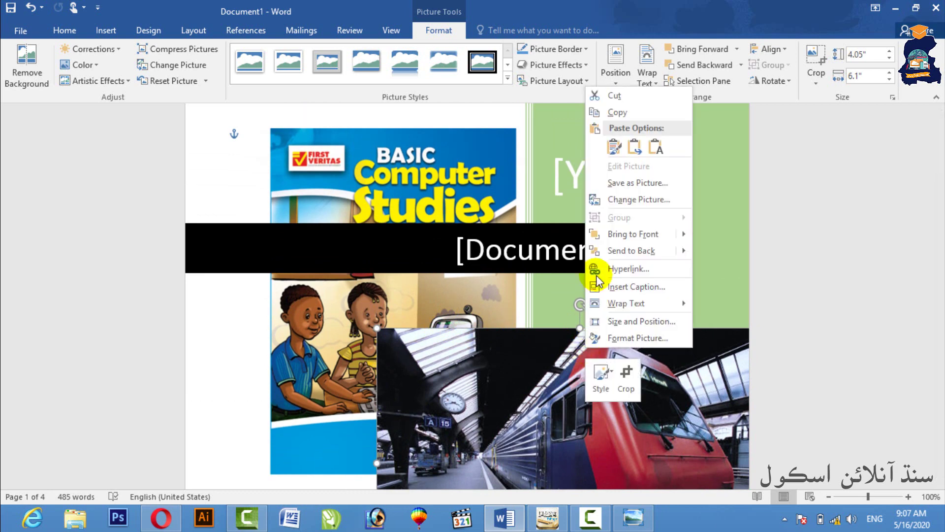
{"action": "left_click", "coordinate": [614, 96]}
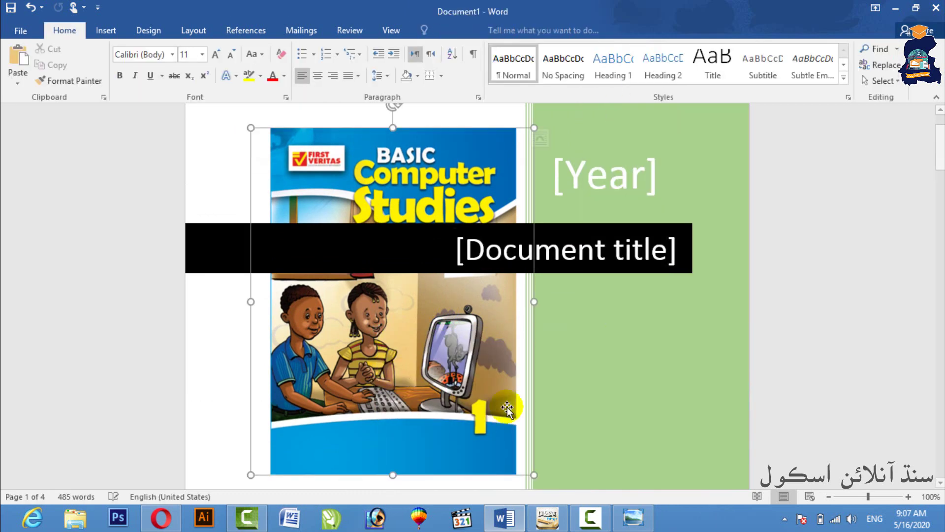
{"action": "scroll", "coordinate": [935, 223], "scroll_direction": "down", "scroll_amount": 4}
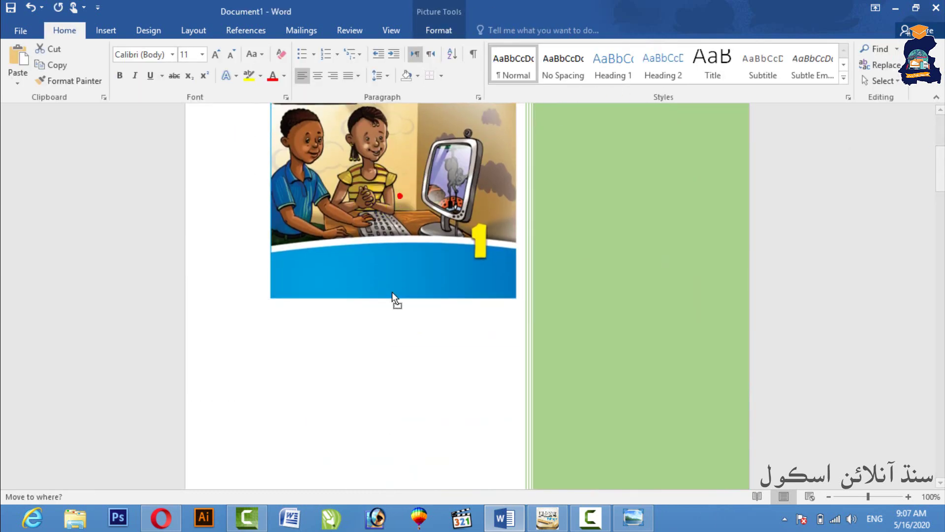
{"action": "left_click_drag", "start_coordinate": [940, 160], "coordinate": [942, 143]}
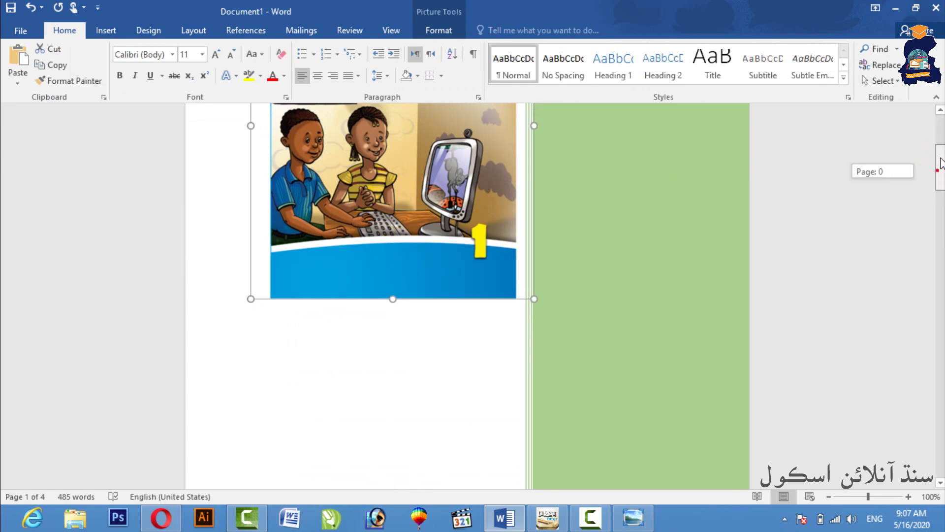
{"action": "scroll", "coordinate": [610, 252], "scroll_direction": "down", "scroll_amount": 1}
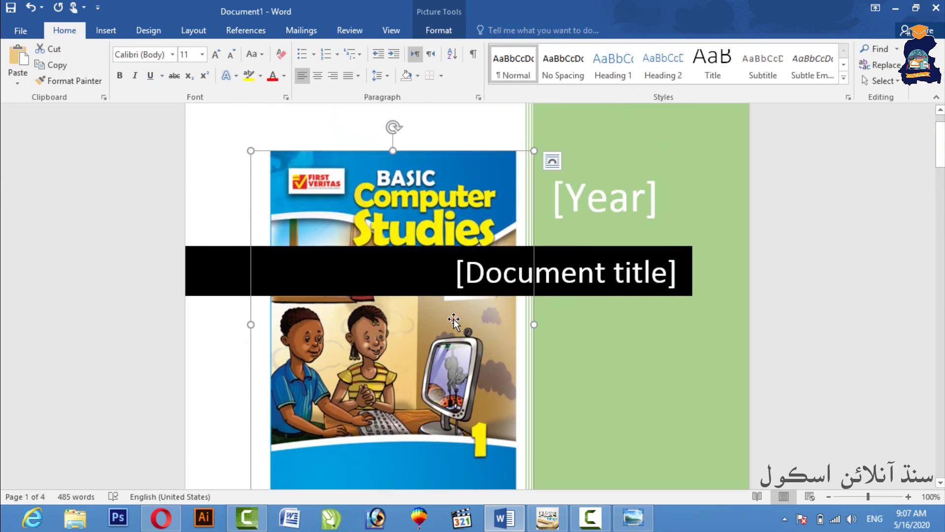
- Set the book cover picture to Tight wrapping and drag it right under the title band
{"action": "left_click", "coordinate": [552, 160]}
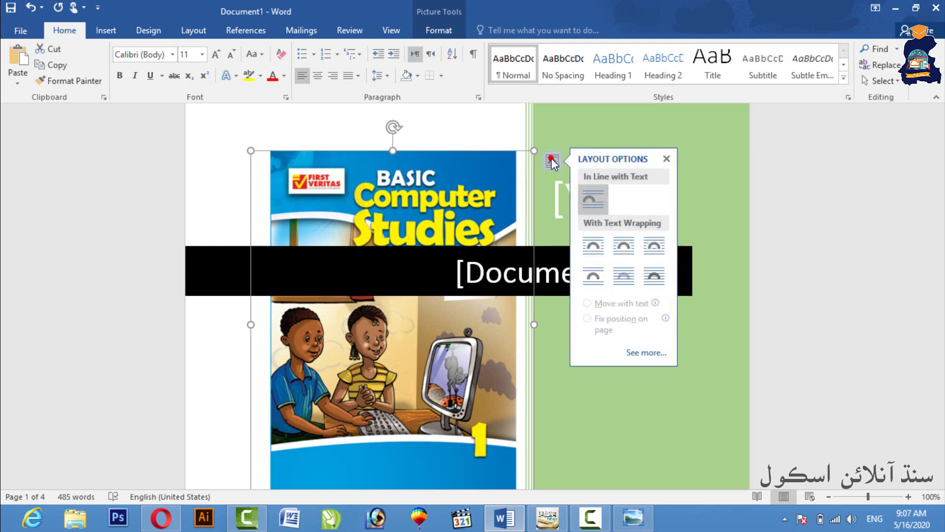
{"action": "left_click", "coordinate": [594, 245]}
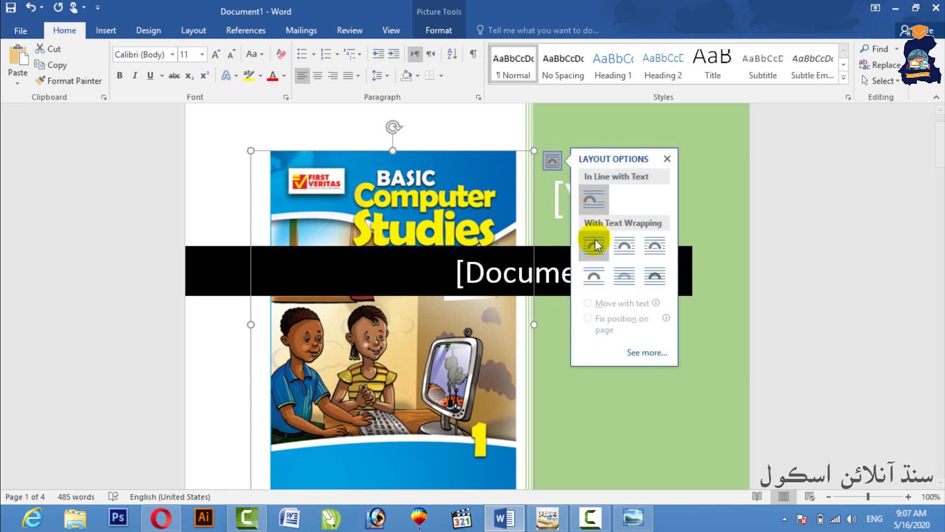
{"action": "left_click", "coordinate": [619, 250]}
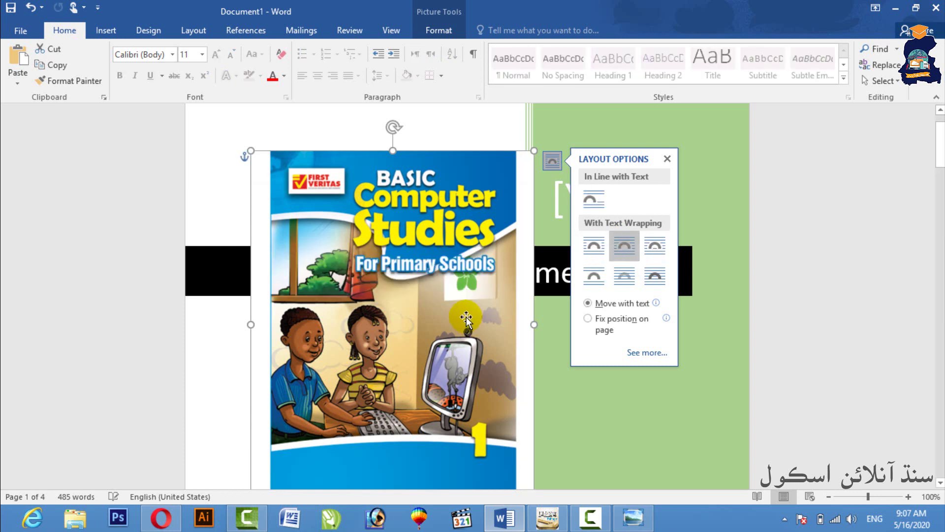
{"action": "mouse_move", "coordinate": [465, 315]}
{"action": "left_mouse_down"}
{"action": "mouse_move", "coordinate": [585, 353]}
{"action": "mouse_move", "coordinate": [590, 327]}
{"action": "mouse_move", "coordinate": [564, 288]}
{"action": "left_mouse_up"}
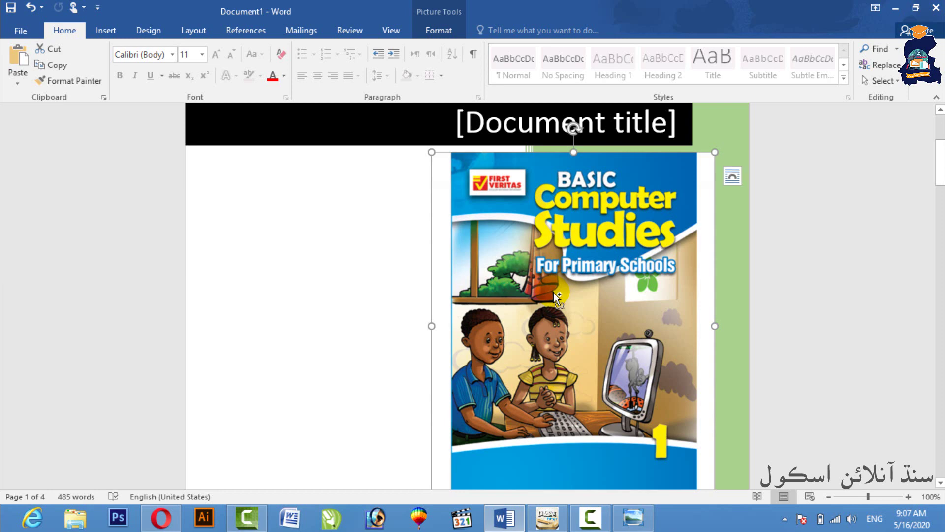
- Undo the two picture changes and expand the sample-text formula into paragraphs
{"action": "key", "text": "ctrl+z"}
{"action": "key", "text": "ctrl+z"}
{"action": "key", "text": "ctrl+z"}
{"action": "key", "text": "ctrl+z"}
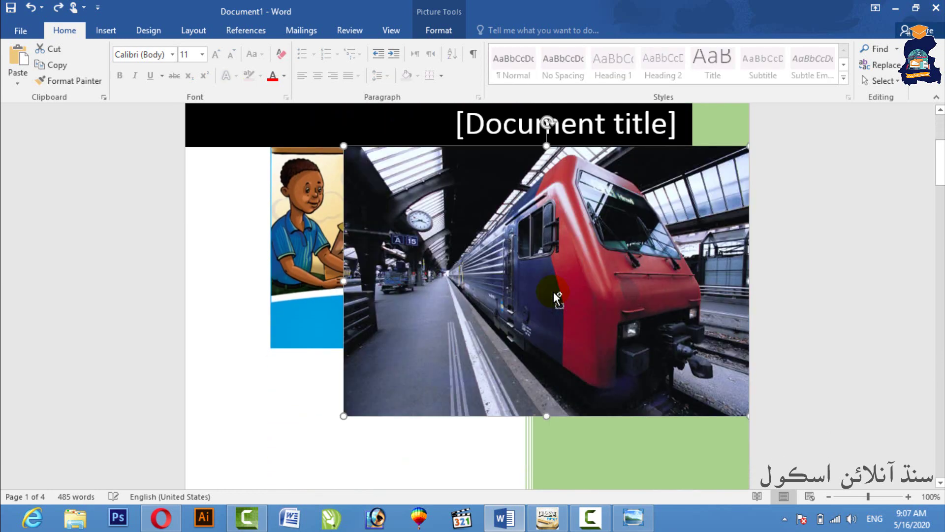
{"action": "key", "text": "ctrl+z"}
{"action": "key", "text": "ctrl+z"}
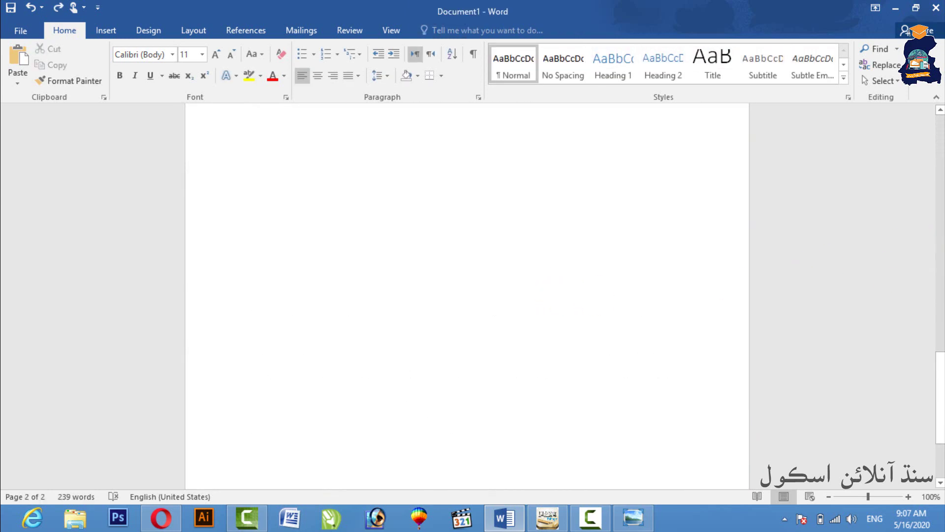
{"action": "key", "text": "ctrl+y"}
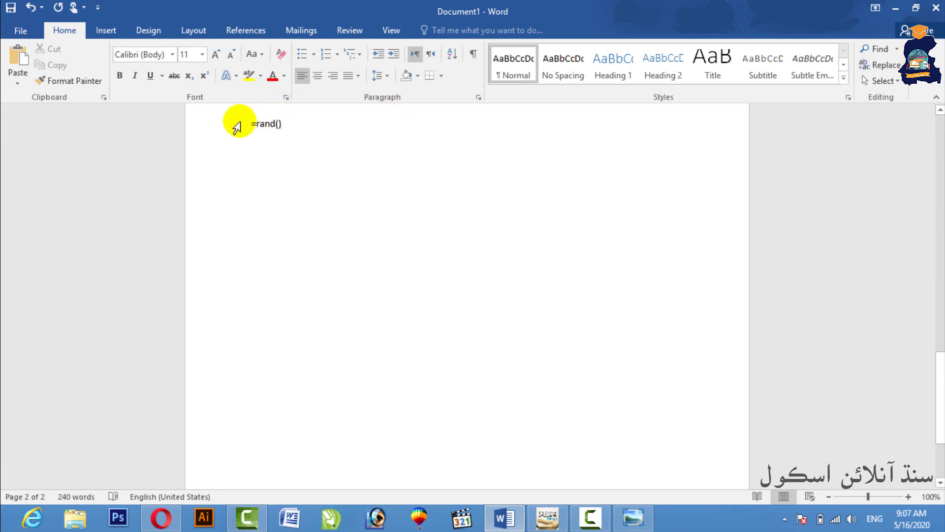
{"action": "key", "text": "Return"}
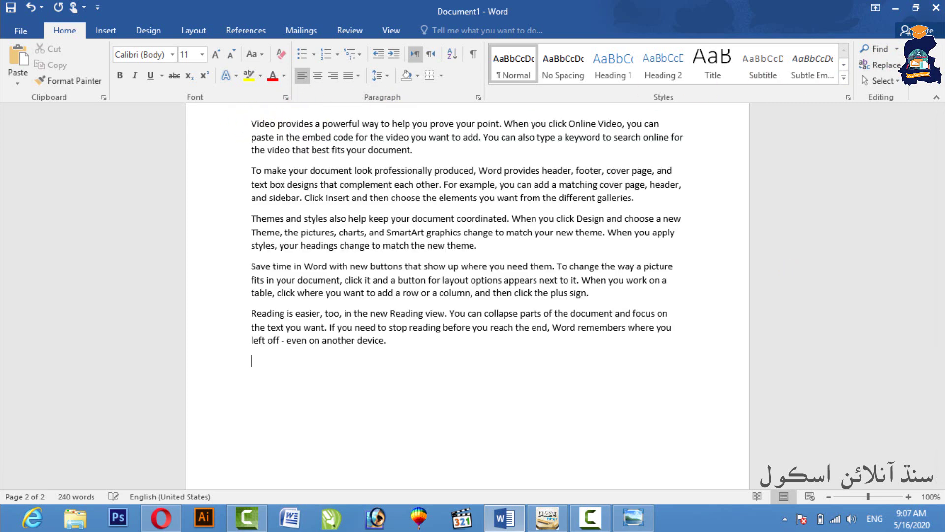
- Select all the text and enlarge it to 25 pt, undoing an accidental paste
{"action": "key", "text": "ctrl+a"}
{"action": "key", "text": "ctrl+shift+period"}
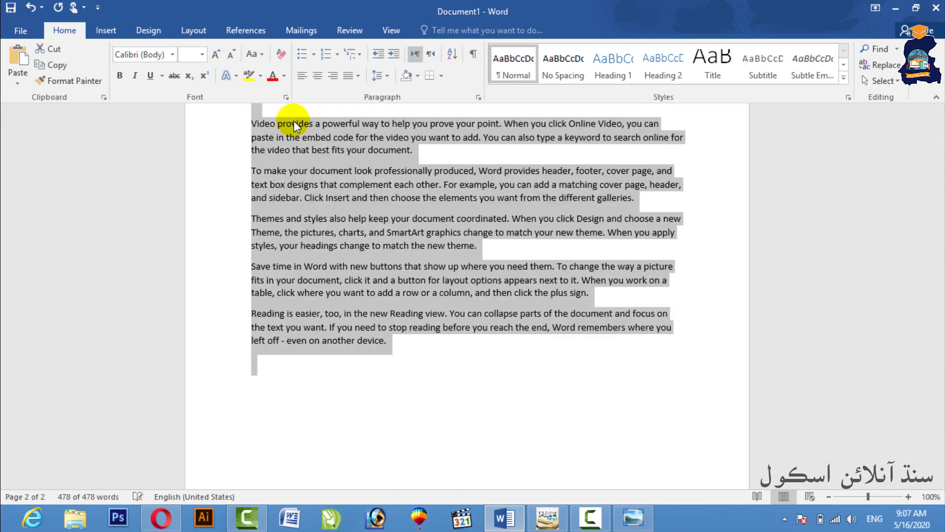
{"action": "key", "text": "ctrl+shift+period"}
{"action": "key", "text": "ctrl+shift+period"}
{"action": "key", "text": "ctrl+shift+period"}
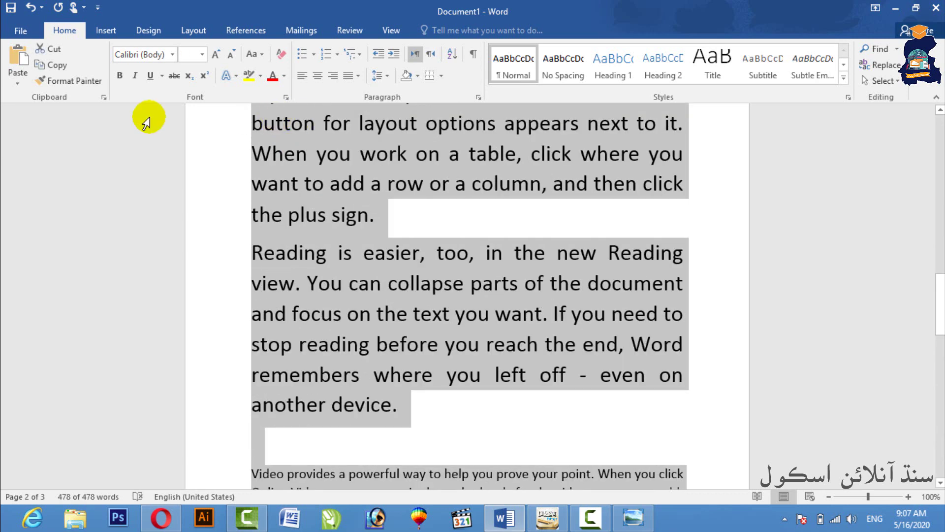
{"action": "left_click", "coordinate": [68, 66]}
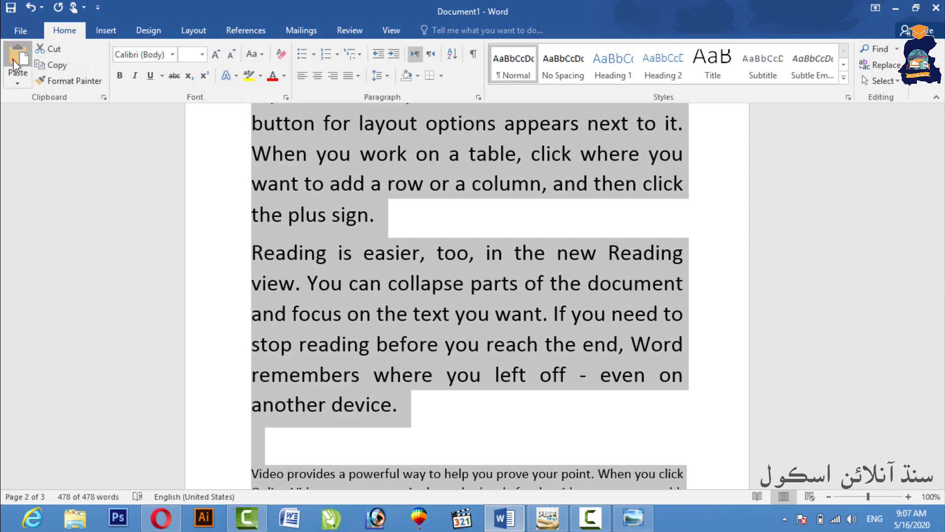
{"action": "left_click", "coordinate": [14, 60]}
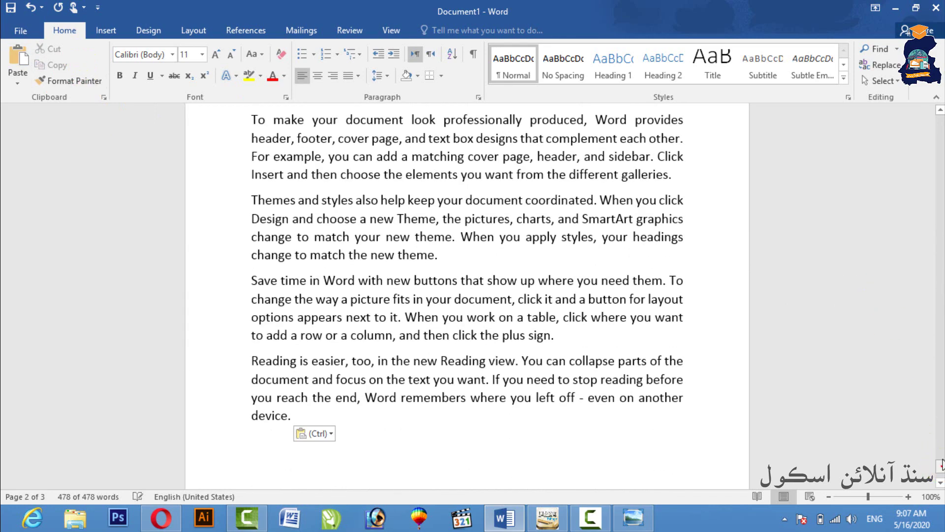
{"action": "key", "text": "ctrl+z"}
{"action": "scroll", "coordinate": [512, 312], "scroll_direction": "up", "scroll_amount": 3}
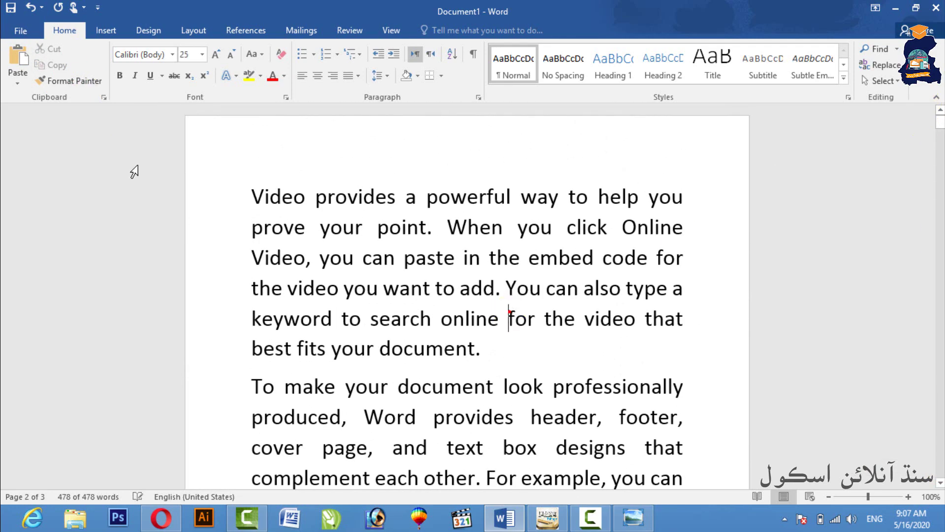
{"action": "left_click", "coordinate": [105, 30]}
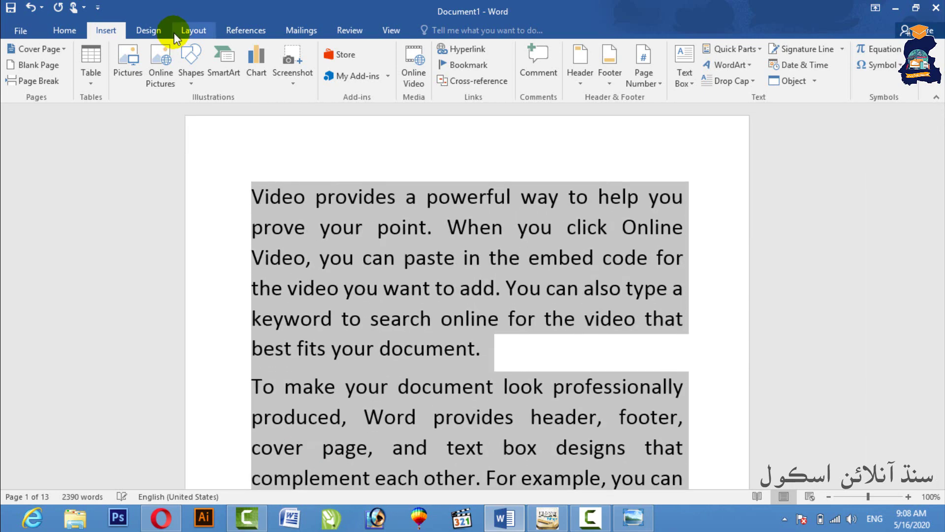
{"action": "left_click", "coordinate": [941, 128]}
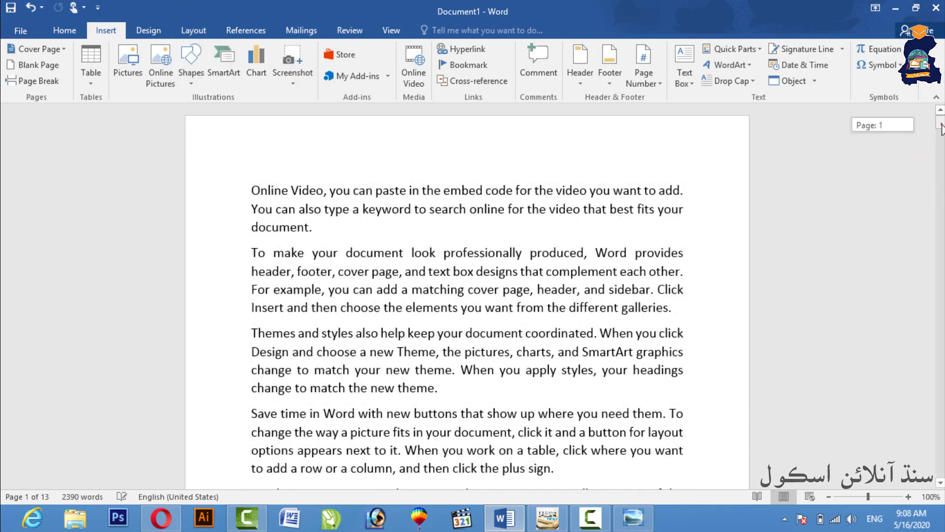
{"action": "left_click_drag", "start_coordinate": [941, 128], "coordinate": [928, 312]}
{"action": "left_click", "coordinate": [662, 440], "text": "shift"}
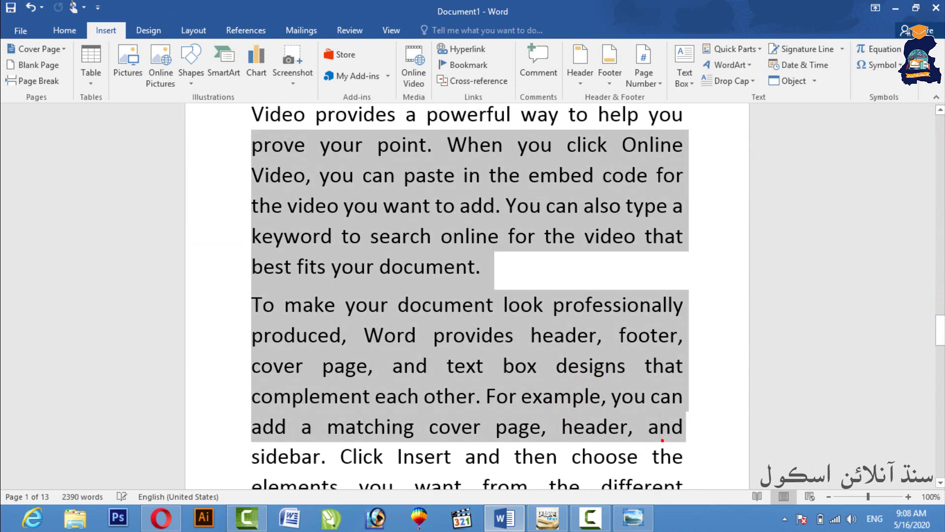
{"action": "key", "text": "ctrl+Return"}
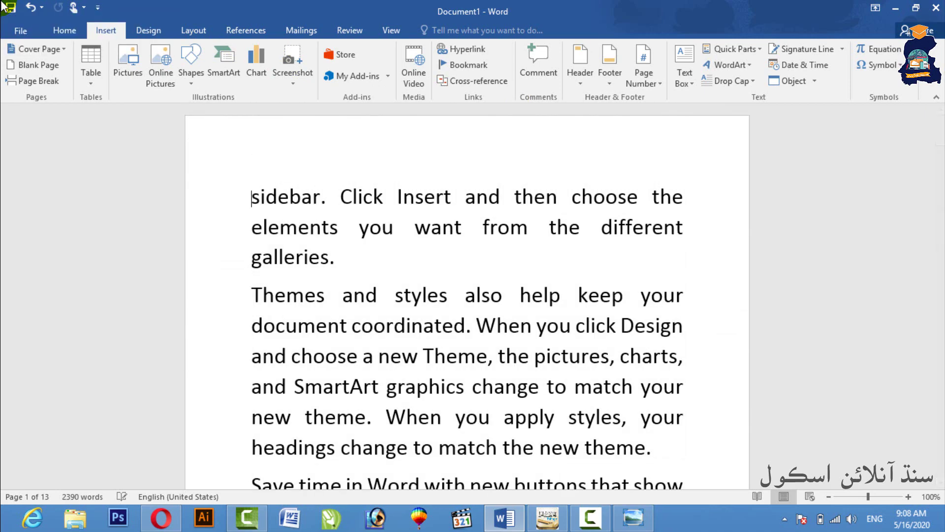
{"action": "left_click_drag", "start_coordinate": [942, 127], "coordinate": [942, 118]}
{"action": "left_click", "coordinate": [25, 70]}
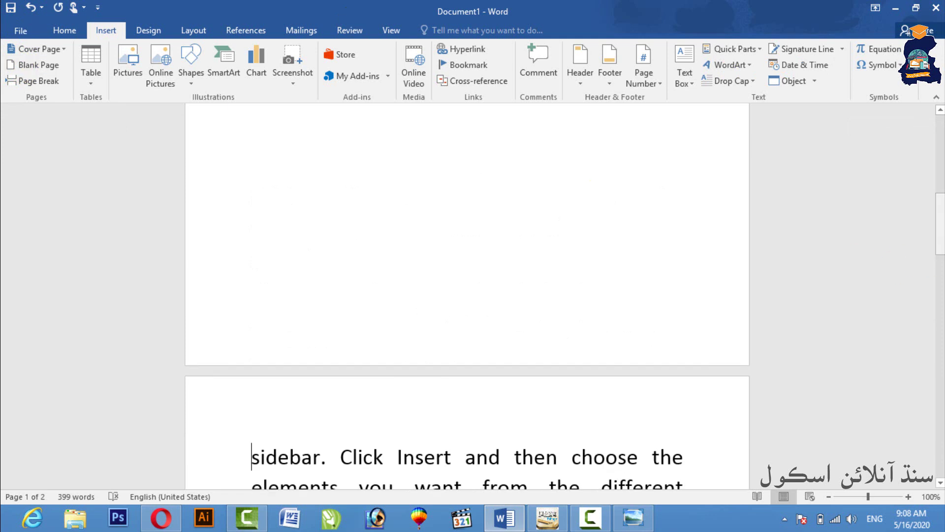
{"action": "left_click_drag", "start_coordinate": [941, 224], "coordinate": [940, 143]}
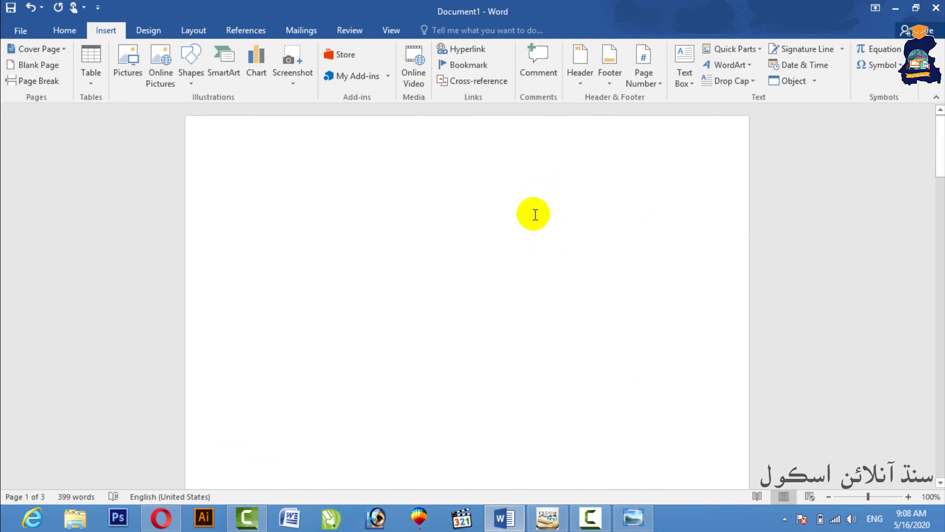
{"action": "key", "text": "ctrl+z"}
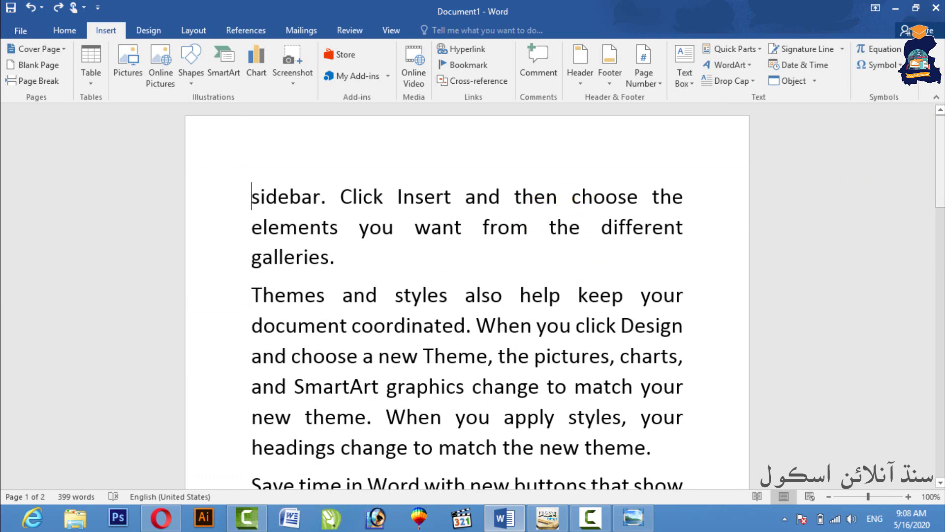
{"action": "left_click_drag", "start_coordinate": [940, 158], "coordinate": [940, 433]}
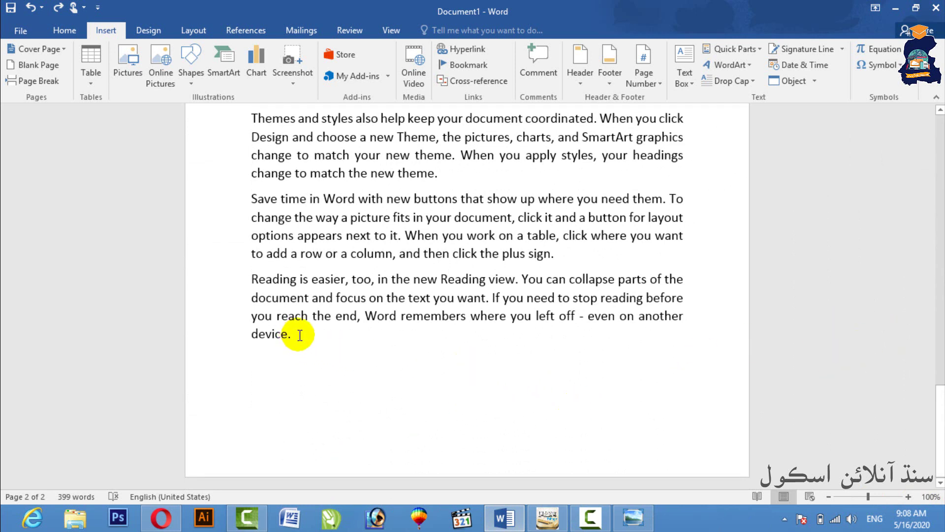
- Insert a blank page after a new paragraph following 'device.', then undo it
{"action": "left_click", "coordinate": [316, 355]}
{"action": "key", "text": "Return"}
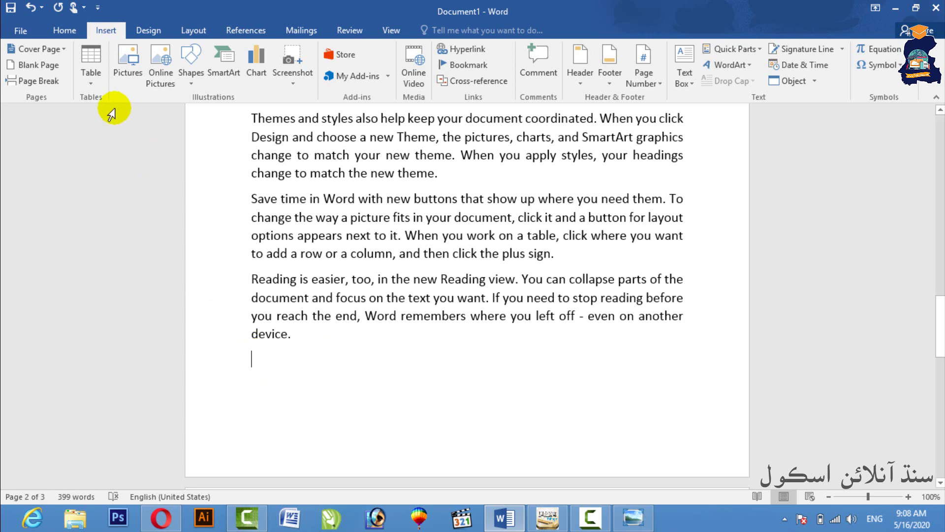
{"action": "left_click", "coordinate": [39, 64]}
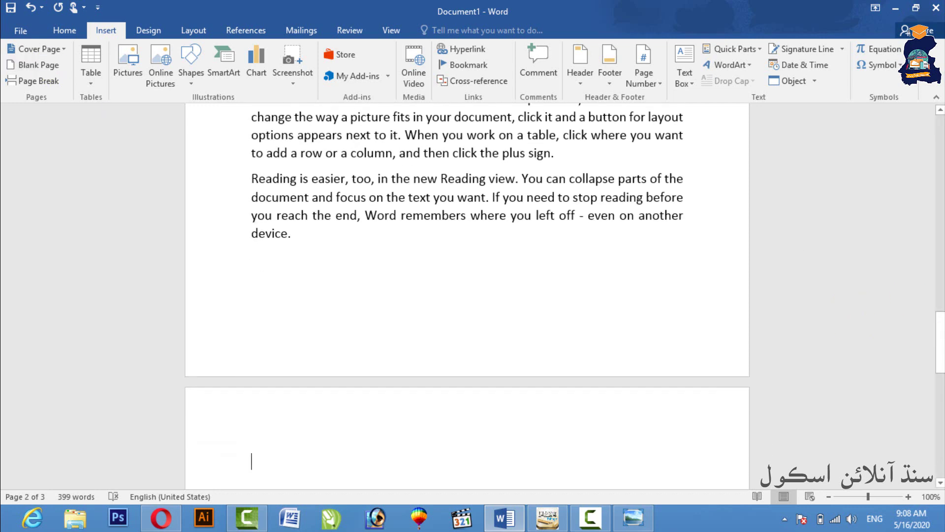
{"action": "mouse_move", "coordinate": [940, 342]}
{"action": "left_mouse_down"}
{"action": "mouse_move", "coordinate": [940, 358]}
{"action": "mouse_move", "coordinate": [941, 332]}
{"action": "left_mouse_up"}
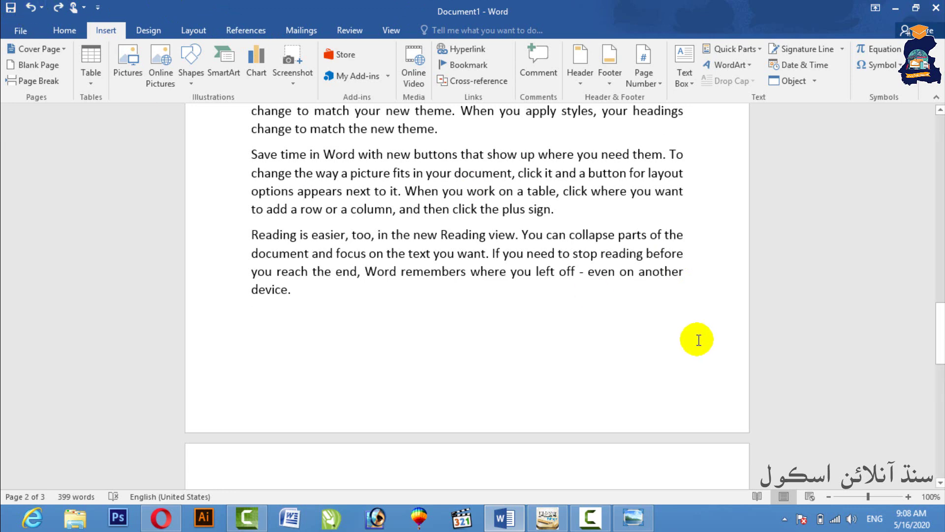
{"action": "left_click", "coordinate": [31, 8]}
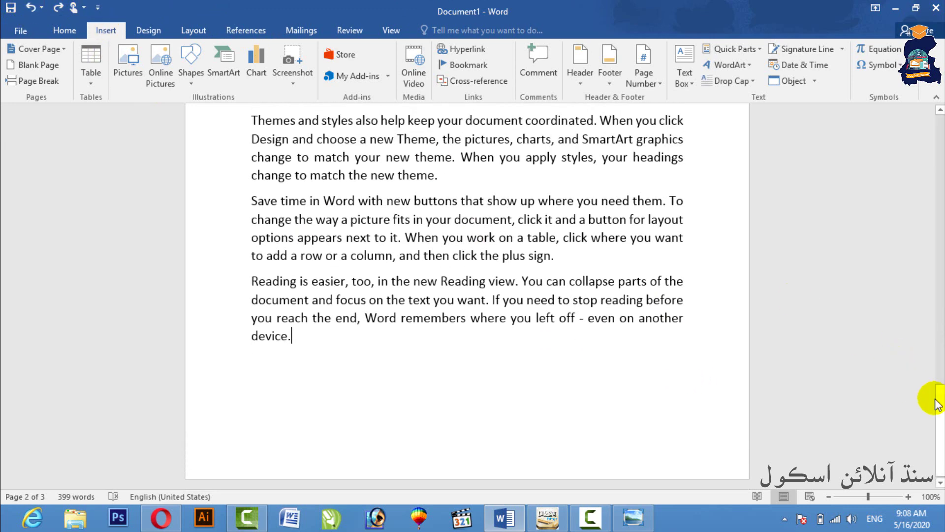
{"action": "mouse_move", "coordinate": [941, 394]}
{"action": "left_mouse_down"}
{"action": "mouse_move", "coordinate": [940, 251]}
{"action": "mouse_move", "coordinate": [941, 335]}
{"action": "left_mouse_up"}
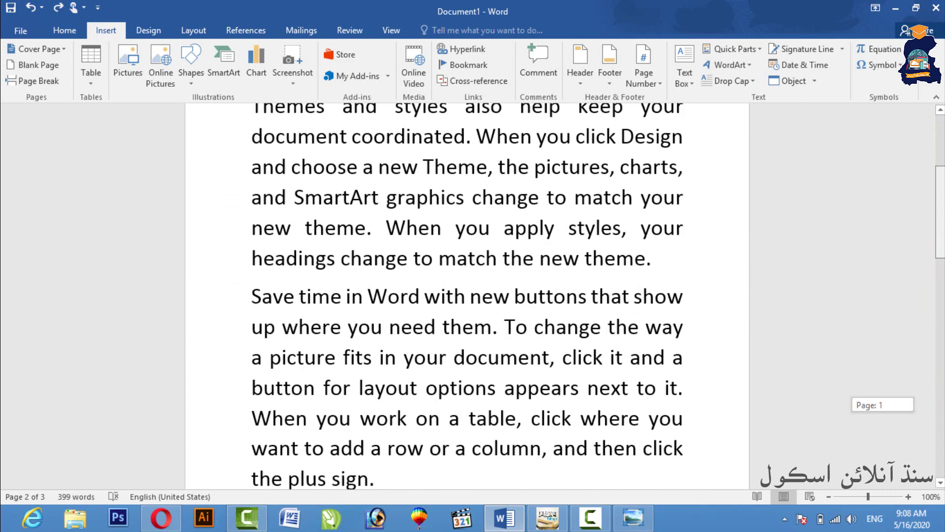
{"action": "left_click_drag", "start_coordinate": [941, 335], "coordinate": [941, 118]}
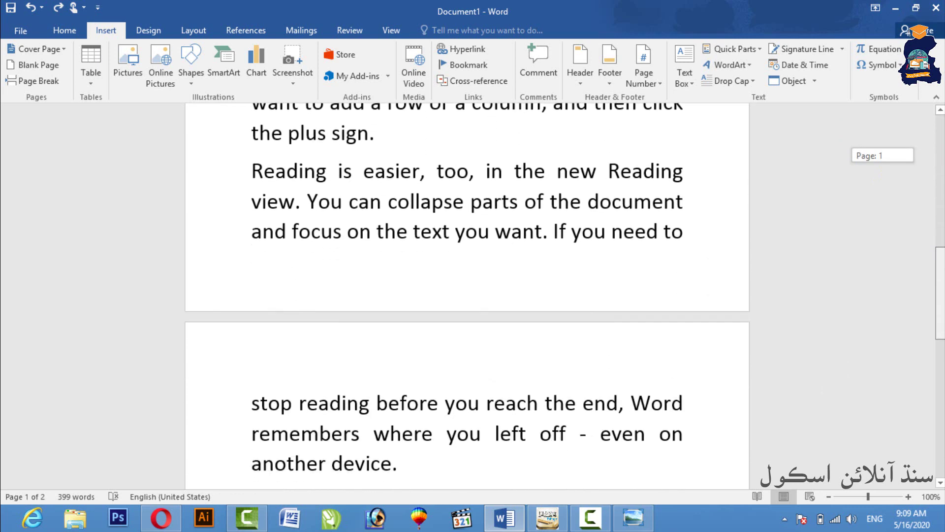
- Insert a blank page after 'If you need to', delete it, and return the cursor to the top
{"action": "left_click_drag", "start_coordinate": [940, 118], "coordinate": [940, 252]}
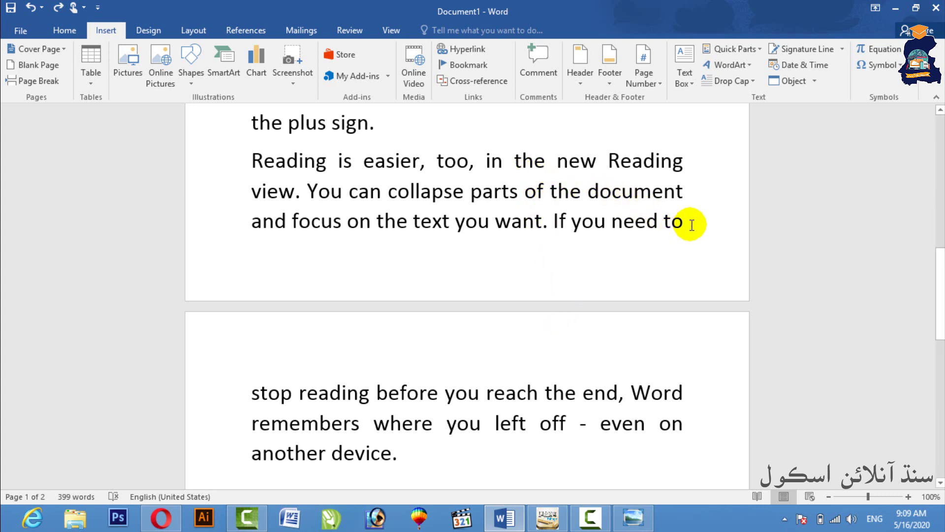
{"action": "mouse_move", "coordinate": [940, 294]}
{"action": "left_mouse_down"}
{"action": "mouse_move", "coordinate": [941, 255]}
{"action": "mouse_move", "coordinate": [940, 262]}
{"action": "left_mouse_up"}
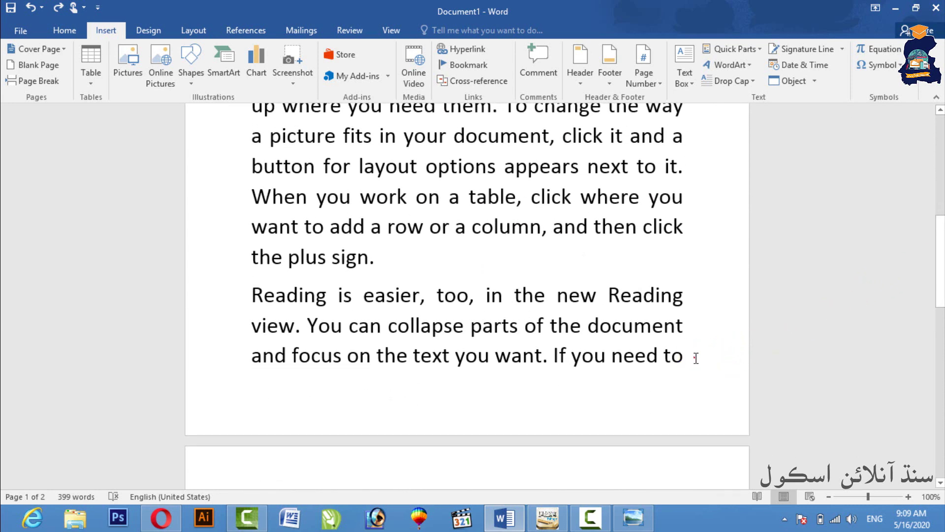
{"action": "left_click", "coordinate": [26, 65]}
{"action": "mouse_move", "coordinate": [940, 303]}
{"action": "left_mouse_down"}
{"action": "mouse_move", "coordinate": [941, 205]}
{"action": "mouse_move", "coordinate": [940, 266]}
{"action": "left_mouse_up"}
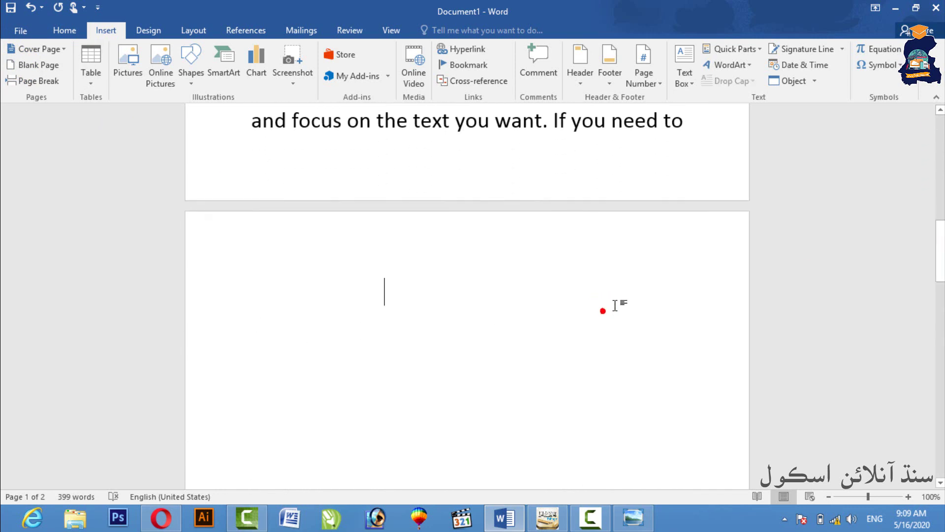
{"action": "left_click", "coordinate": [943, 271]}
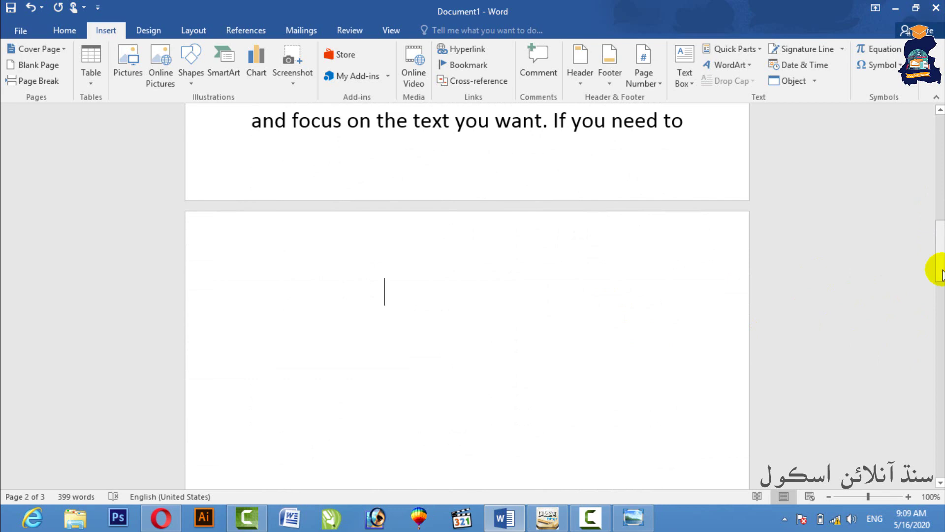
{"action": "key", "text": "Delete"}
{"action": "mouse_move", "coordinate": [940, 297]}
{"action": "left_mouse_down"}
{"action": "mouse_move", "coordinate": [939, 217]}
{"action": "mouse_move", "coordinate": [938, 275]}
{"action": "left_mouse_up"}
{"action": "left_click", "coordinate": [466, 137]}
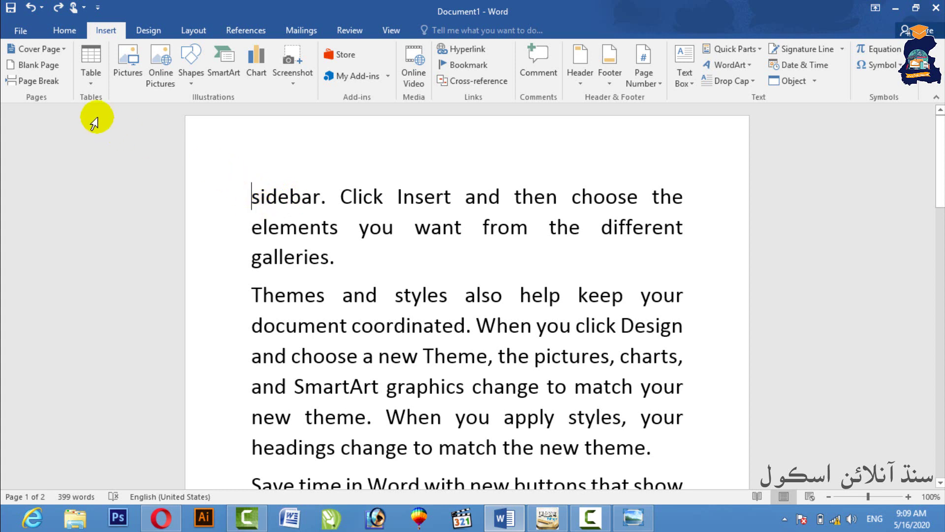
- Add a blank page ahead of the opening text, then undo it to keep the document at 2 pages
{"action": "left_click", "coordinate": [33, 65]}
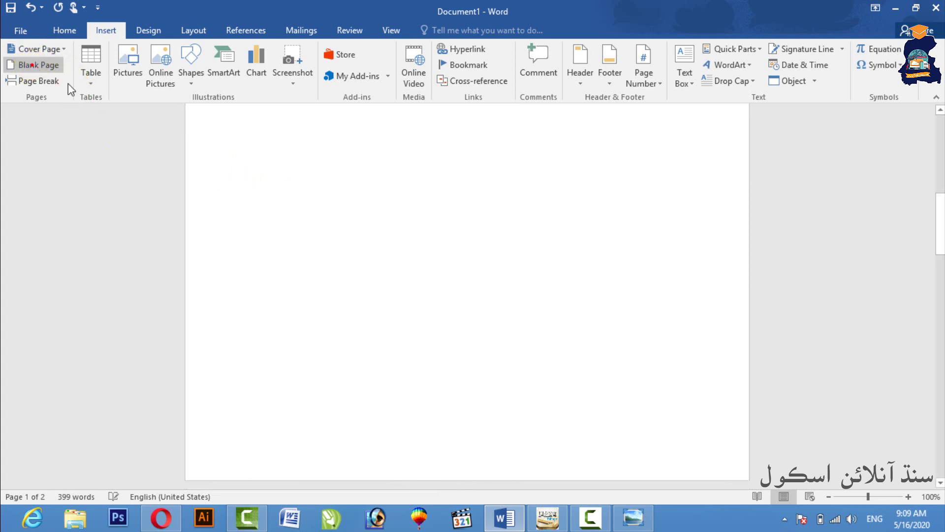
{"action": "mouse_move", "coordinate": [936, 275]}
{"action": "left_mouse_down"}
{"action": "mouse_move", "coordinate": [943, 242]}
{"action": "mouse_move", "coordinate": [897, 152]}
{"action": "left_mouse_up"}
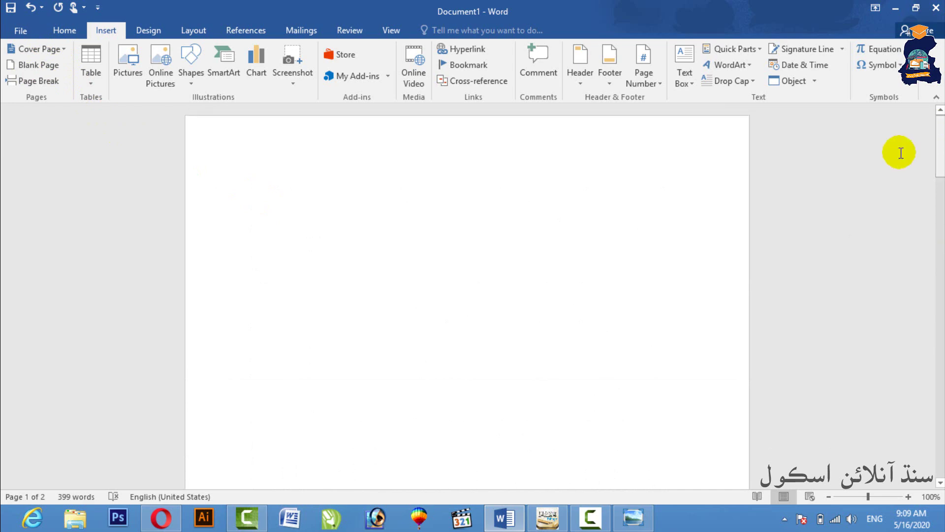
{"action": "key", "text": "ctrl+z"}
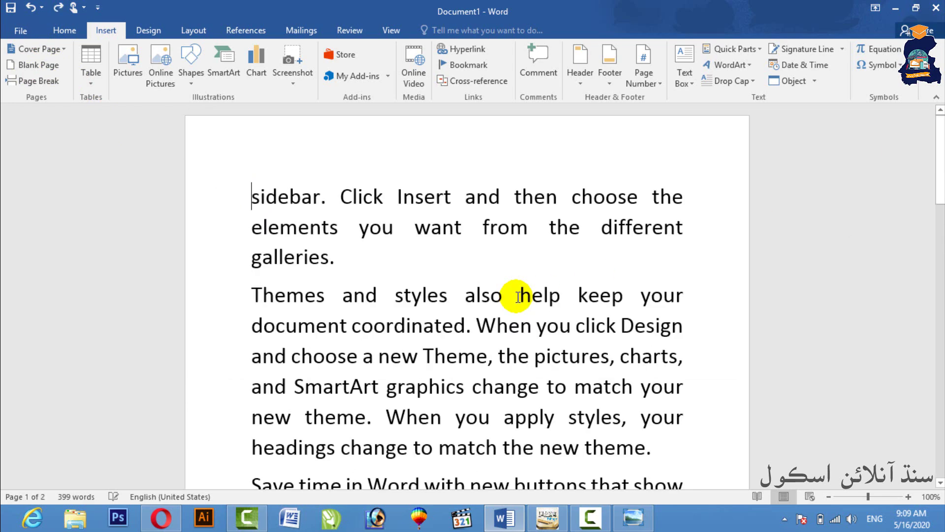
{"action": "mouse_move", "coordinate": [929, 178]}
{"action": "left_mouse_down"}
{"action": "mouse_move", "coordinate": [939, 179]}
{"action": "mouse_move", "coordinate": [939, 123]}
{"action": "left_mouse_up"}
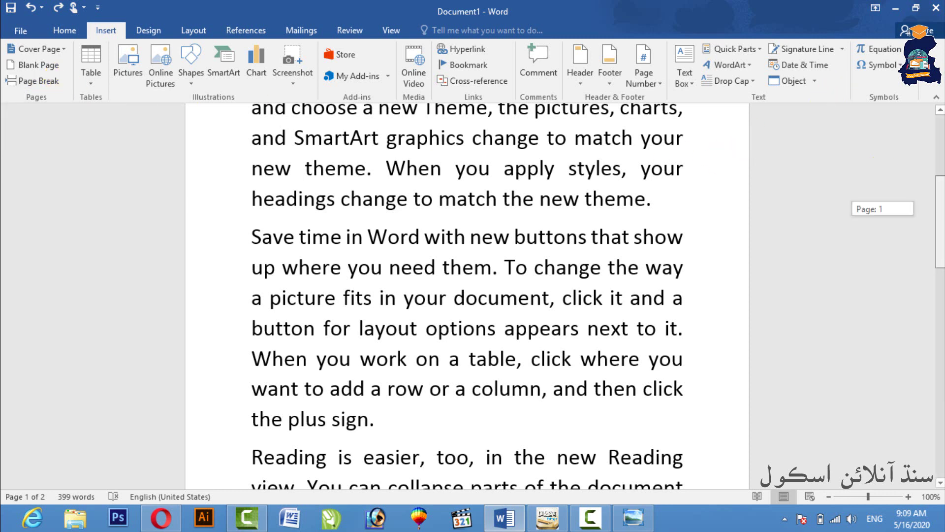
- Zoom out to 55% and insert a page break before 'headings change to match the new theme.'
{"action": "left_click_drag", "start_coordinate": [939, 222], "coordinate": [939, 244]}
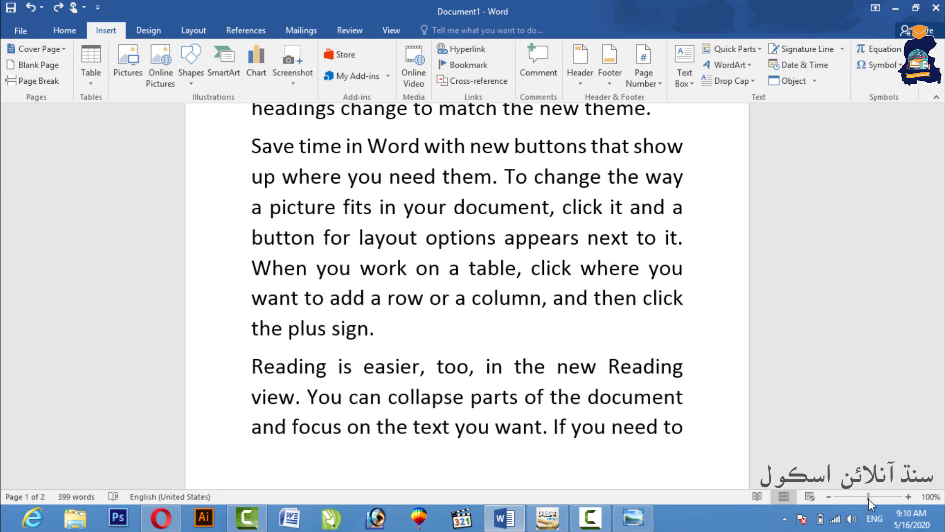
{"action": "left_click_drag", "start_coordinate": [869, 498], "coordinate": [852, 497]}
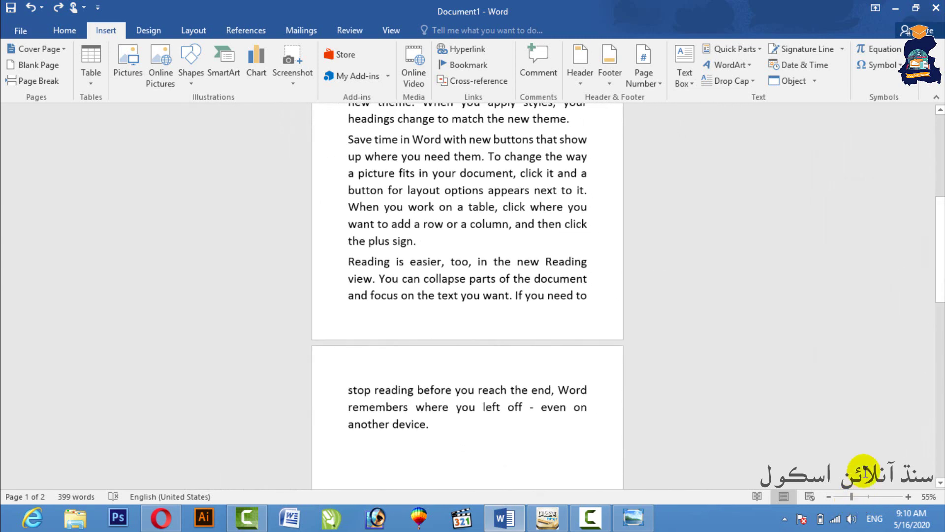
{"action": "left_click_drag", "start_coordinate": [940, 340], "coordinate": [941, 279]}
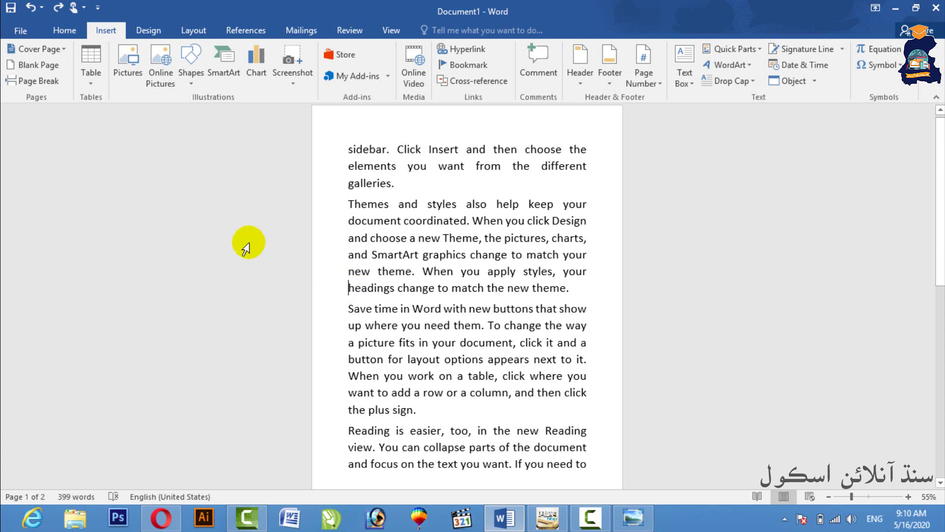
{"action": "left_click", "coordinate": [48, 82]}
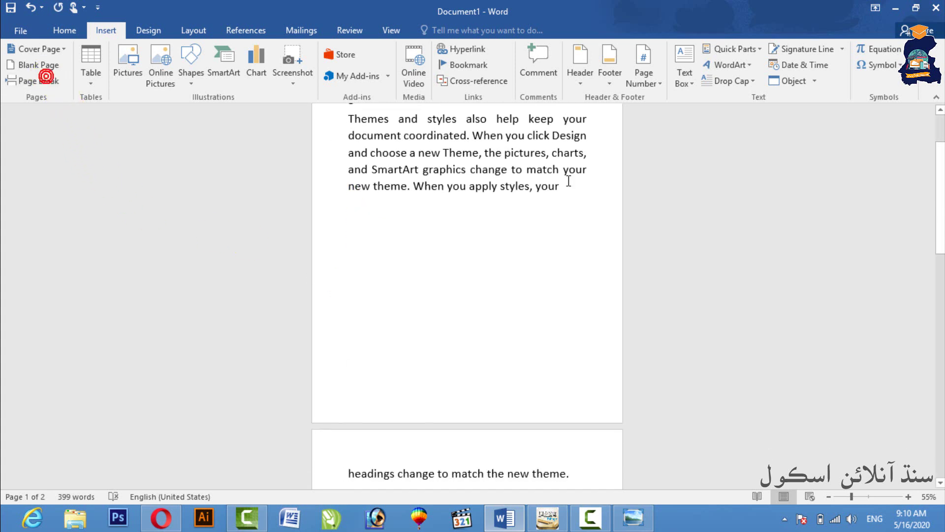
{"action": "scroll", "coordinate": [467, 246], "scroll_direction": "up", "scroll_amount": 1}
{"action": "scroll", "coordinate": [468, 295], "scroll_direction": "down", "scroll_amount": 1}
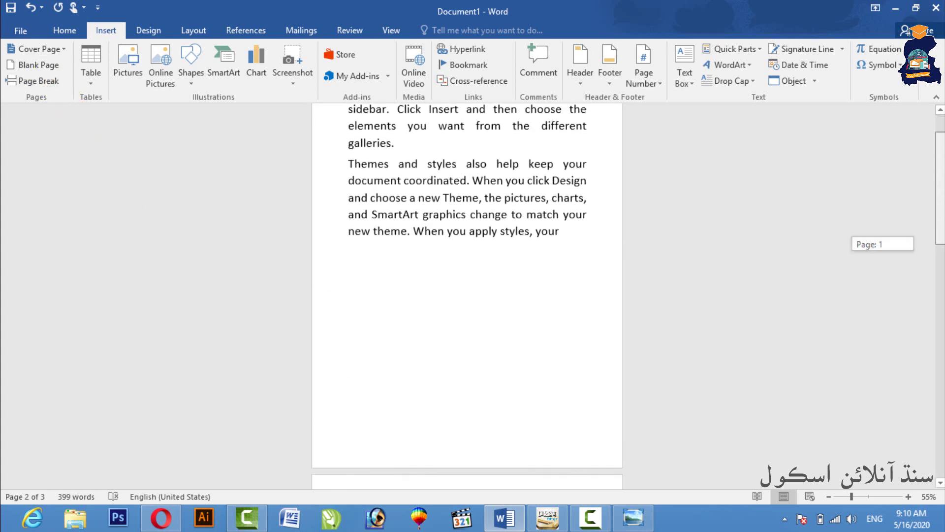
{"action": "scroll", "coordinate": [467, 295], "scroll_direction": "down", "scroll_amount": 5}
{"action": "scroll", "coordinate": [467, 296], "scroll_direction": "down", "scroll_amount": 5}
{"action": "scroll", "coordinate": [467, 295], "scroll_direction": "down", "scroll_amount": 3}
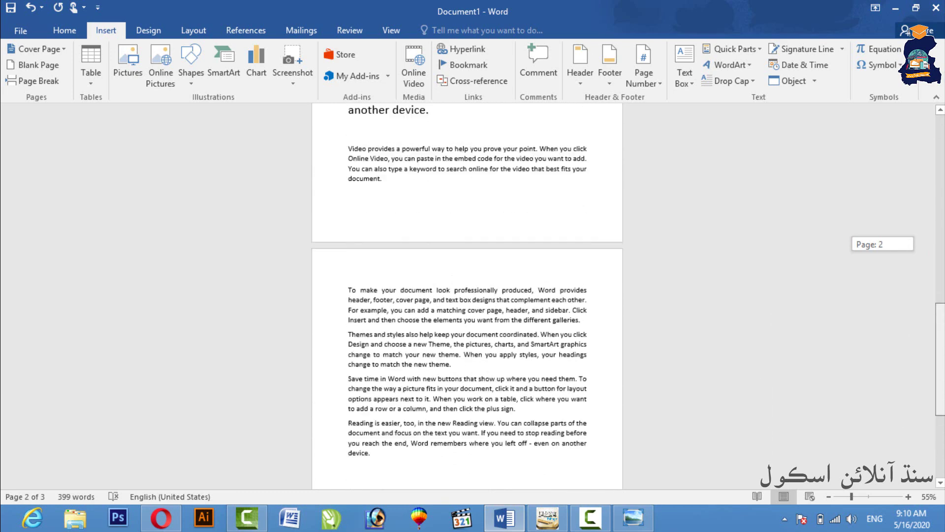
{"action": "scroll", "coordinate": [467, 296], "scroll_direction": "up", "scroll_amount": 5}
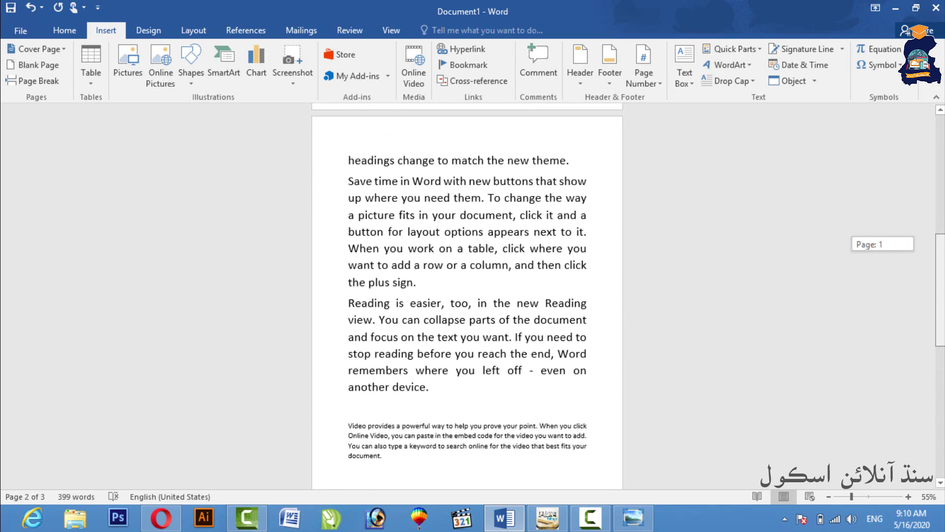
{"action": "scroll", "coordinate": [467, 295], "scroll_direction": "up", "scroll_amount": 3}
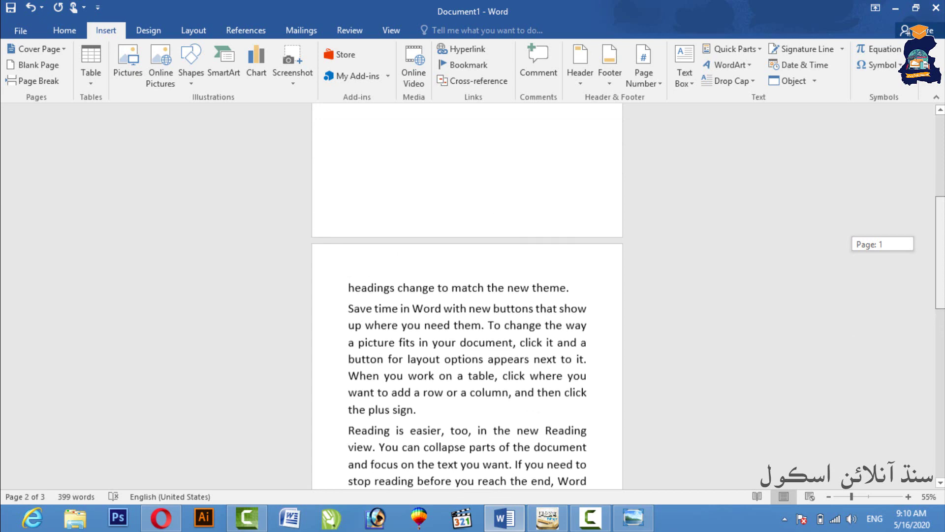